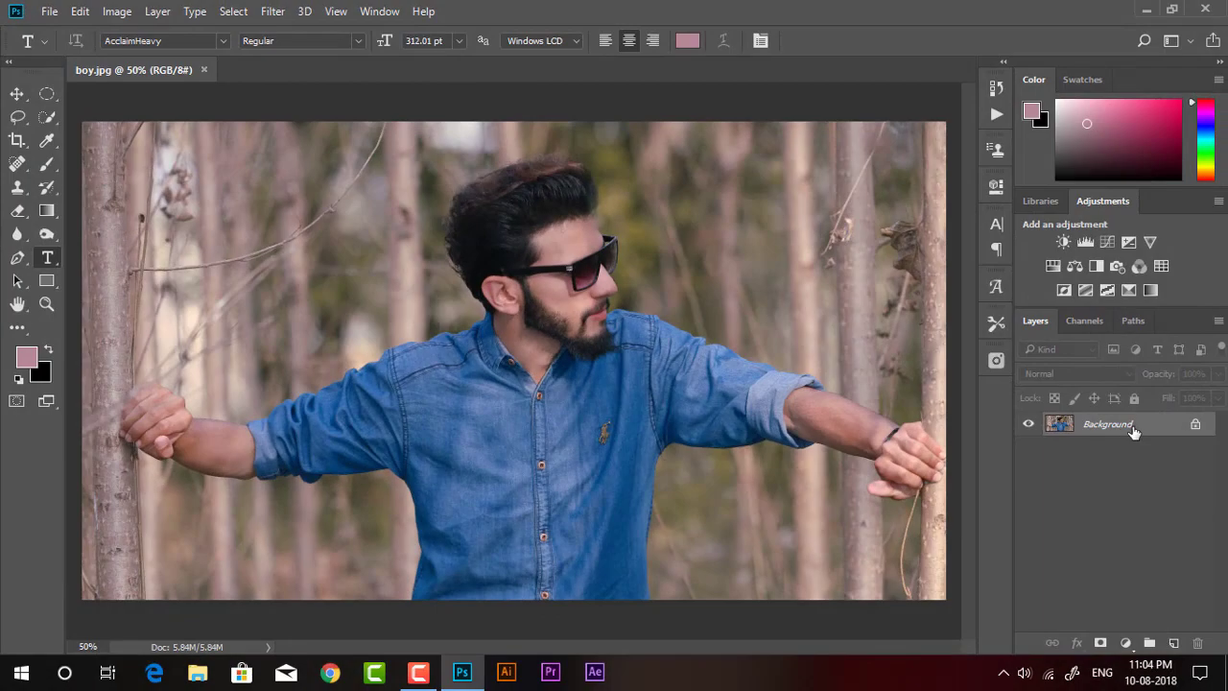
# Step: Duplicate the Background onto Layer 1 and apply Auto Tone to it
pyautogui.hotkey('ctrl', 'j')
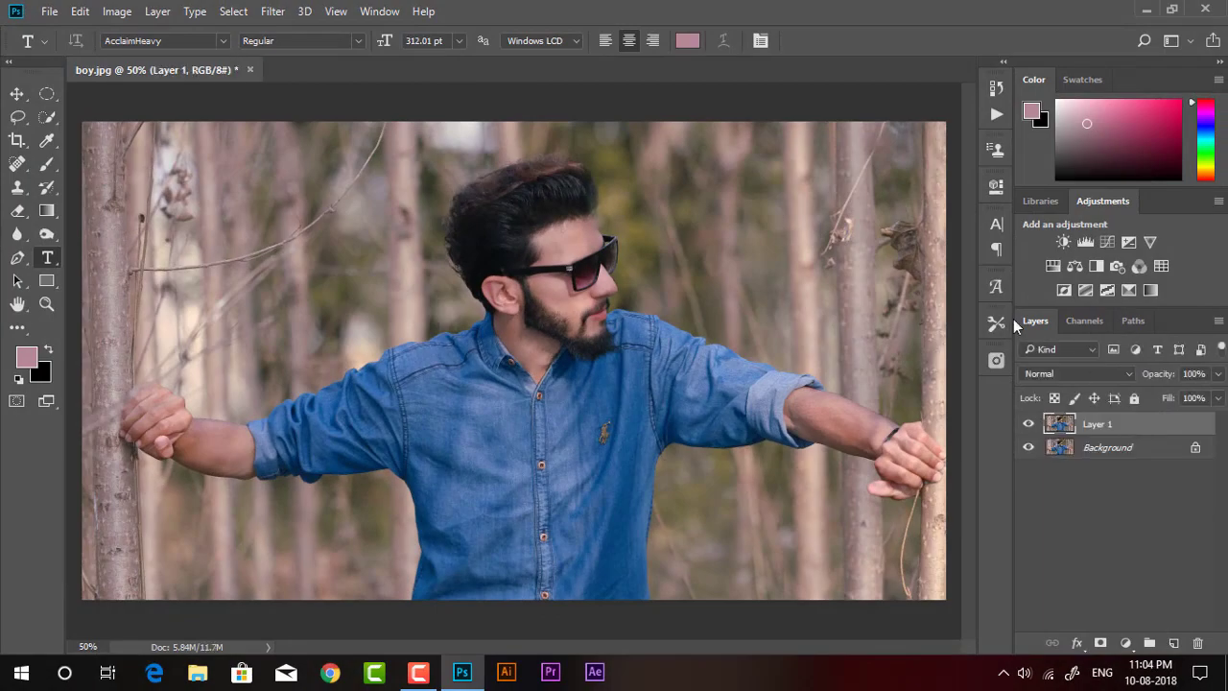
pyautogui.click(115, 12)
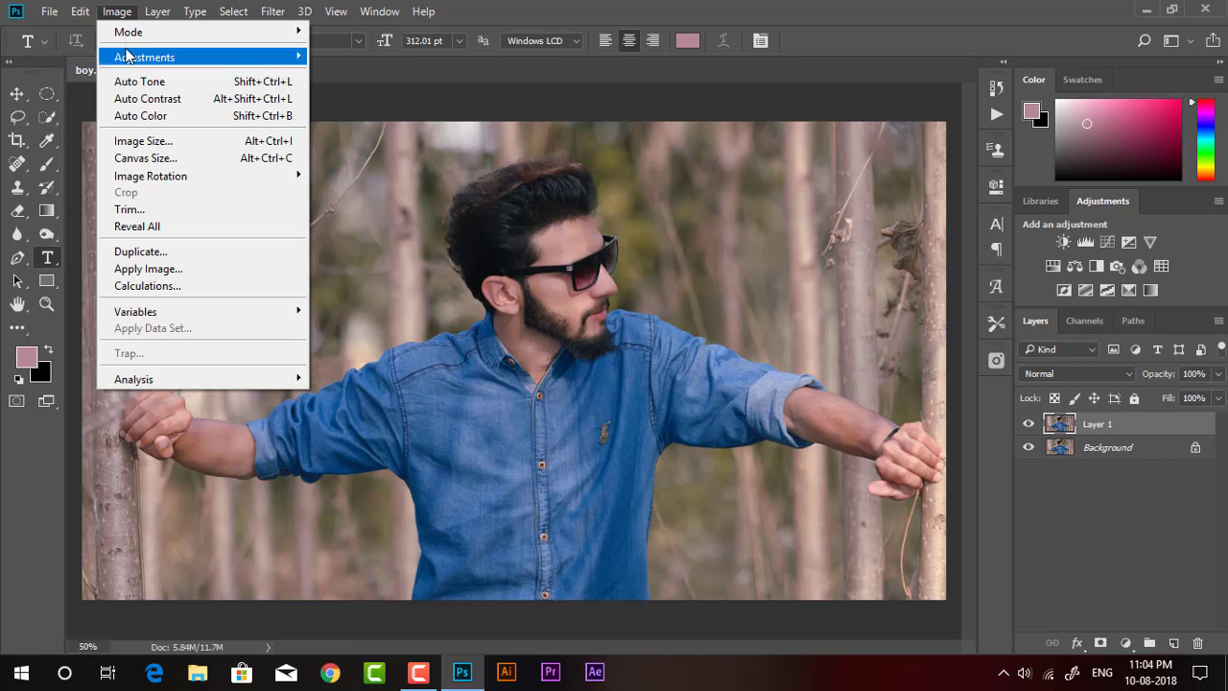
pyautogui.click(196, 83)
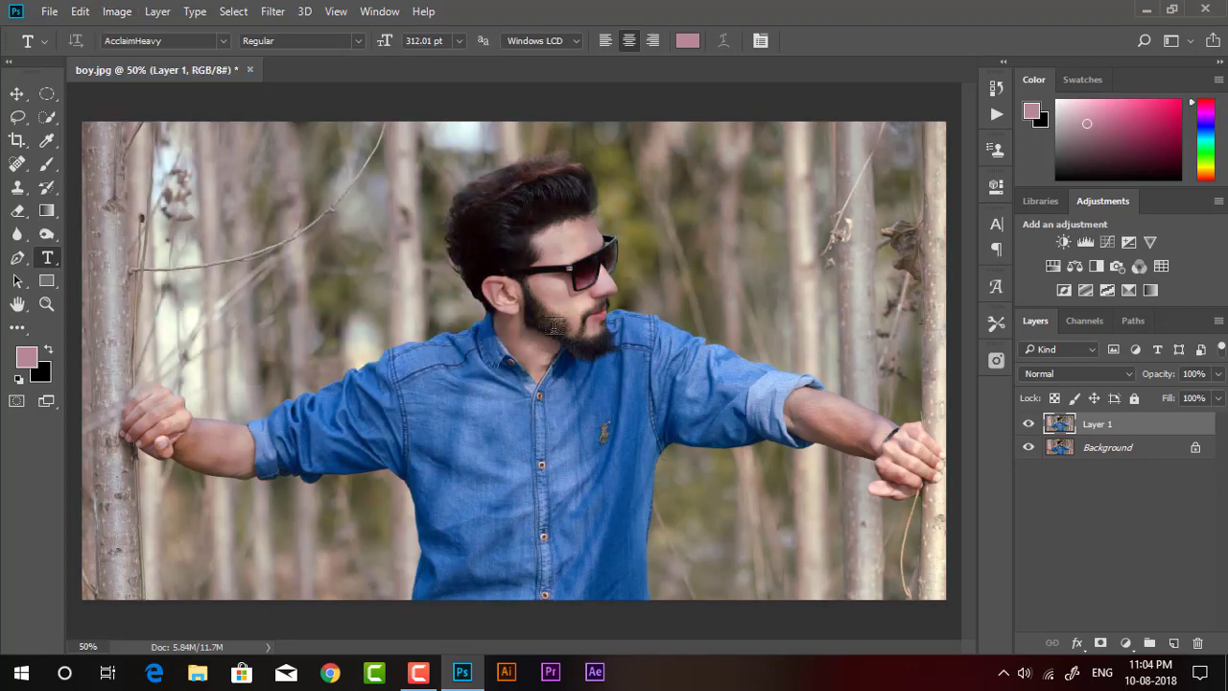
# Step: Apply Shadows/Highlights at Shadows 53%, Highlights 43% to Layer 1, then toggle it to compare
pyautogui.click(121, 11)
pyautogui.moveTo(144, 57)
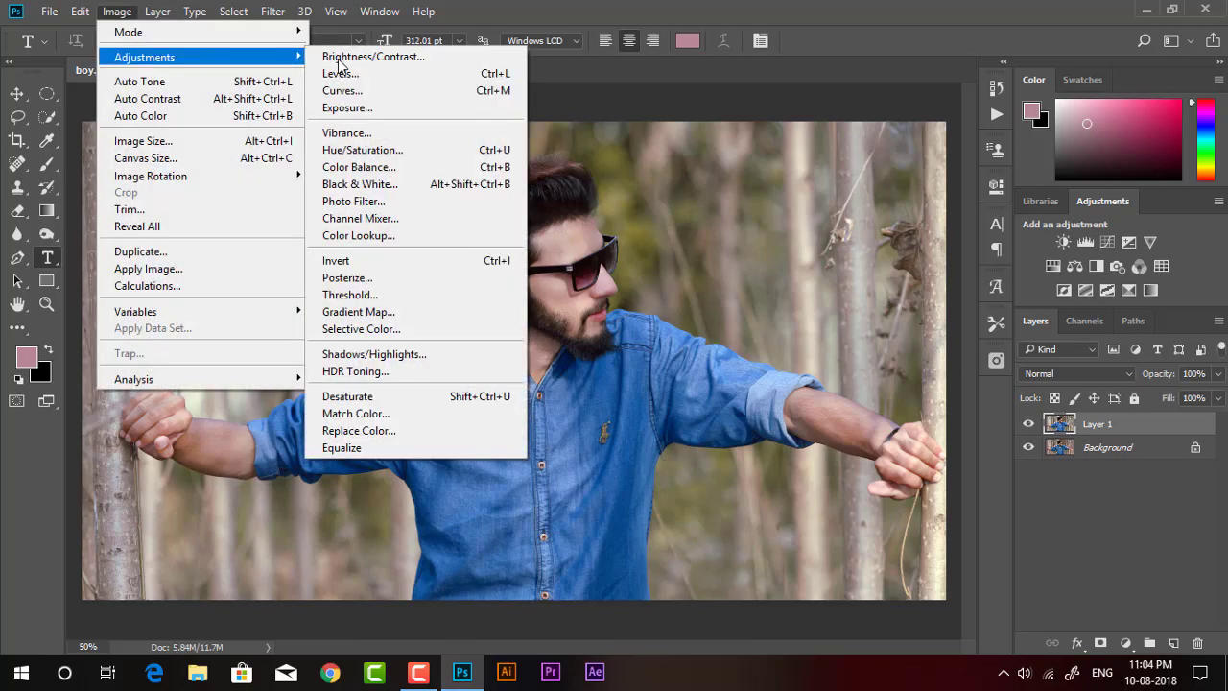
pyautogui.click(364, 353)
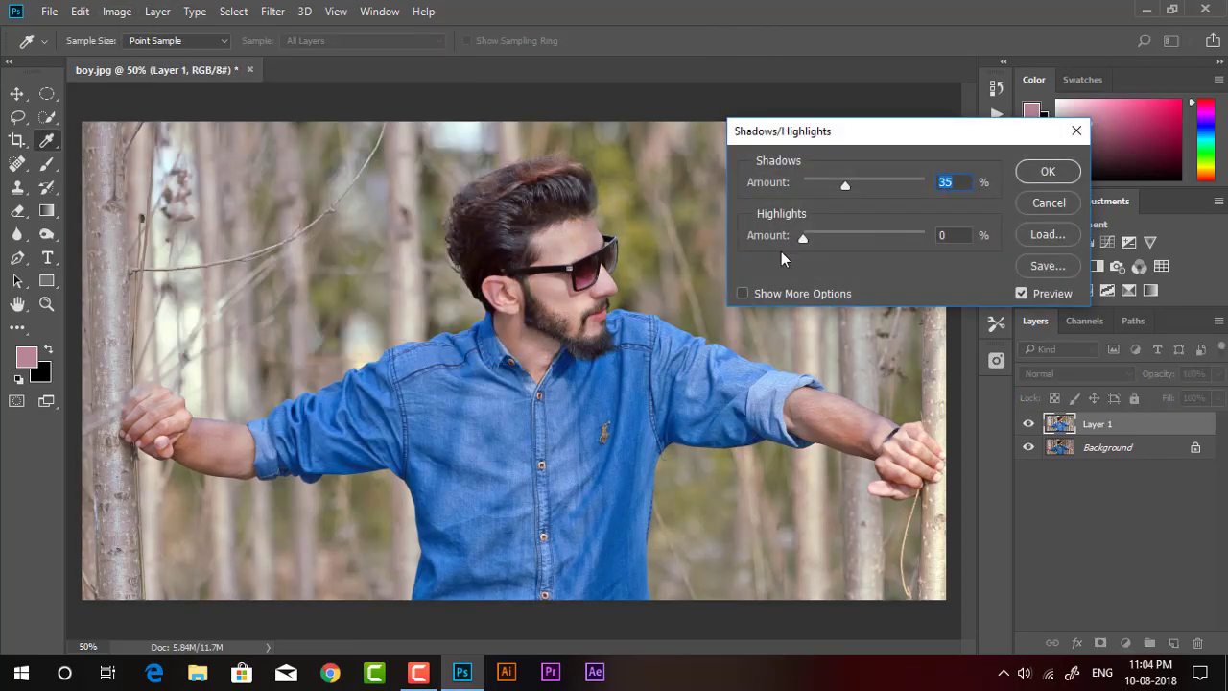
pyautogui.moveTo(803, 235); pyautogui.dragTo(855, 234)
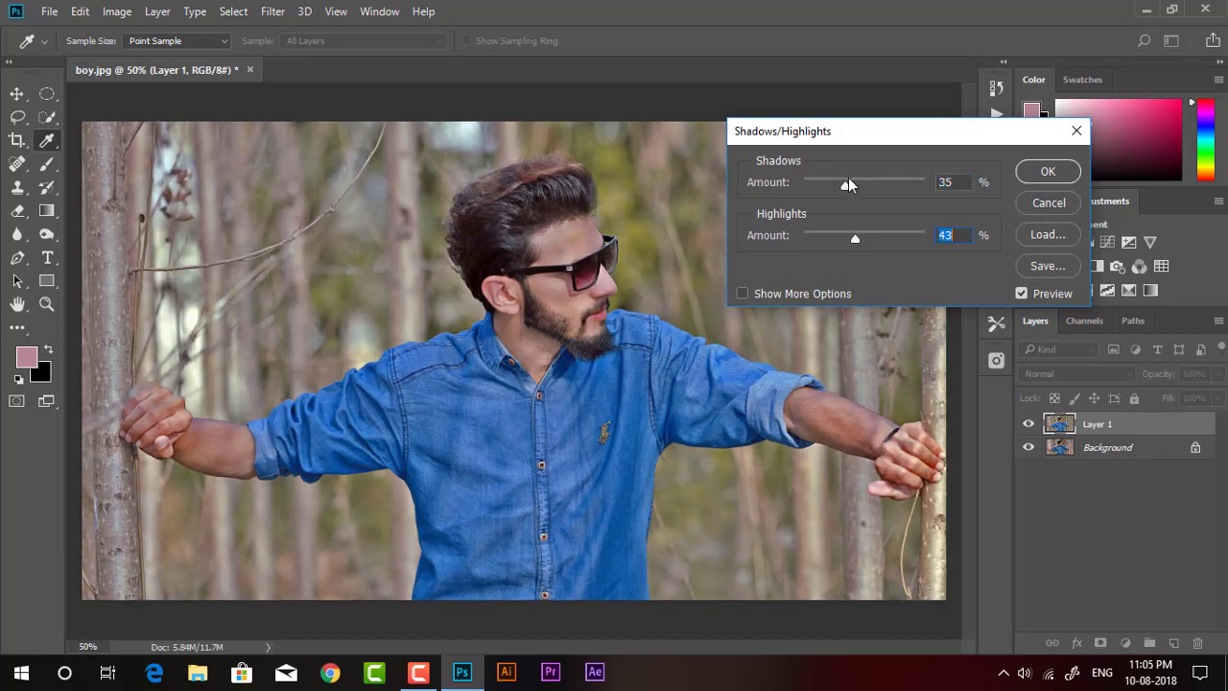
pyautogui.moveTo(845, 182); pyautogui.dragTo(868, 182)
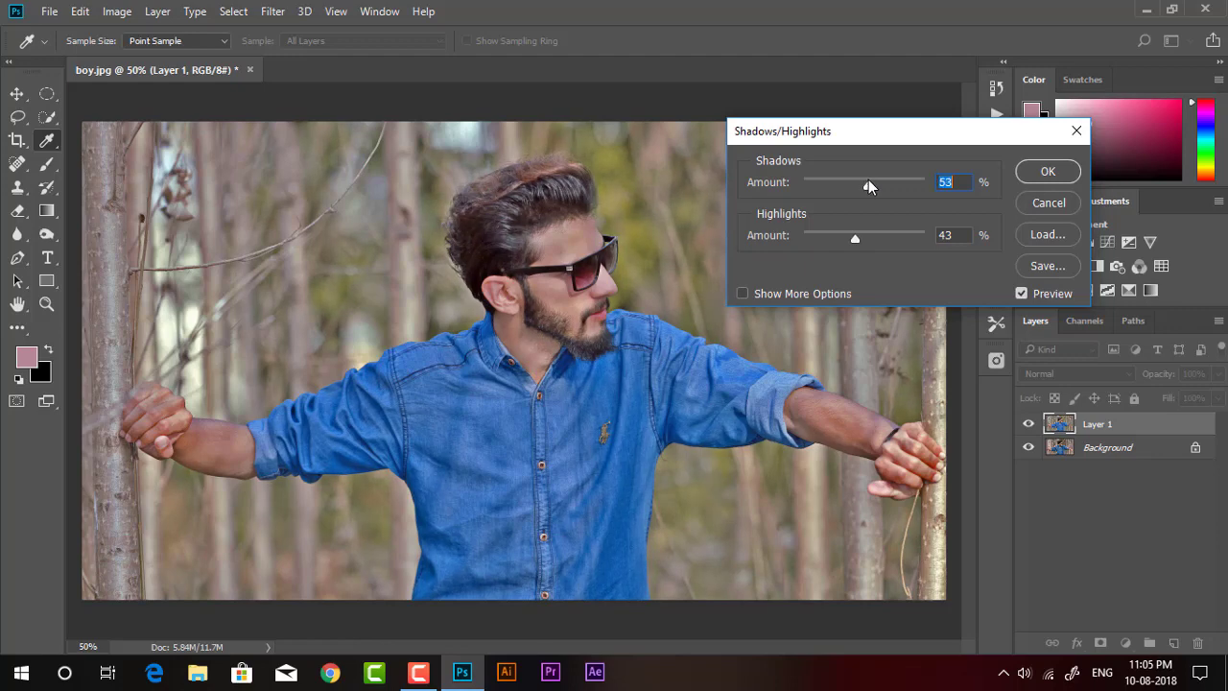
pyautogui.click(1048, 171)
pyautogui.press('t')
pyautogui.click(1029, 423)
pyautogui.click(1029, 423)
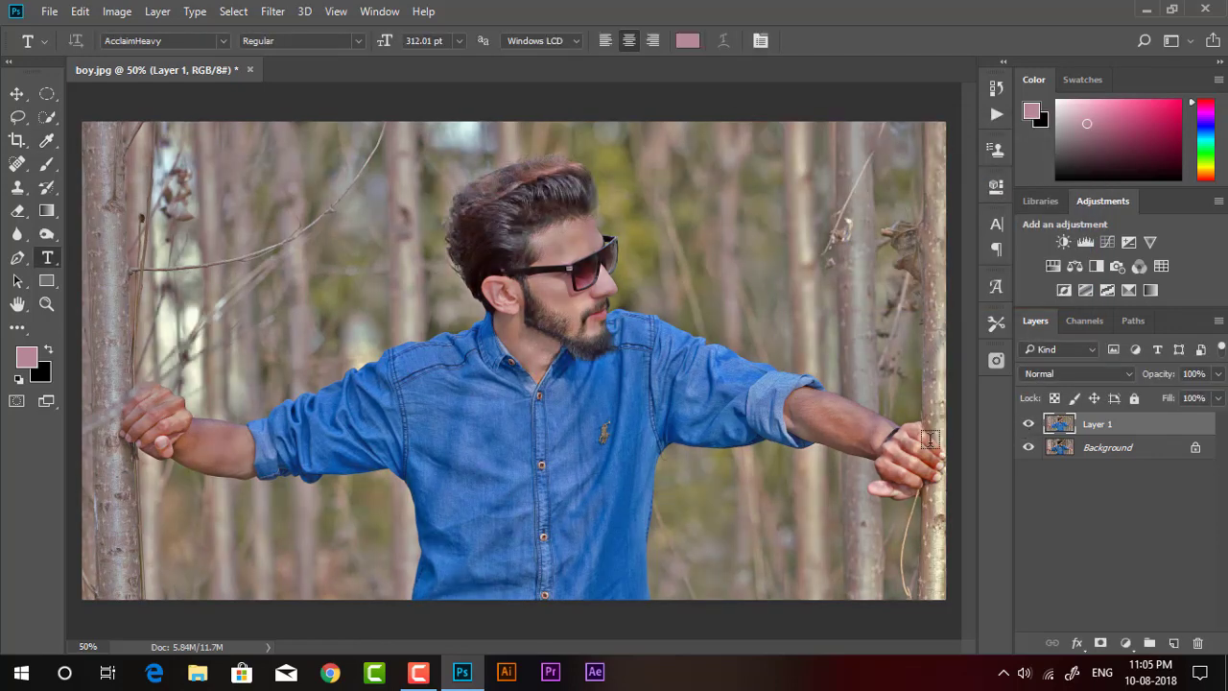
# Step: Add a layer mask to Layer 1 and set the Brush to 55 px at 83% opacity
pyautogui.scroll(1, 590, 350)
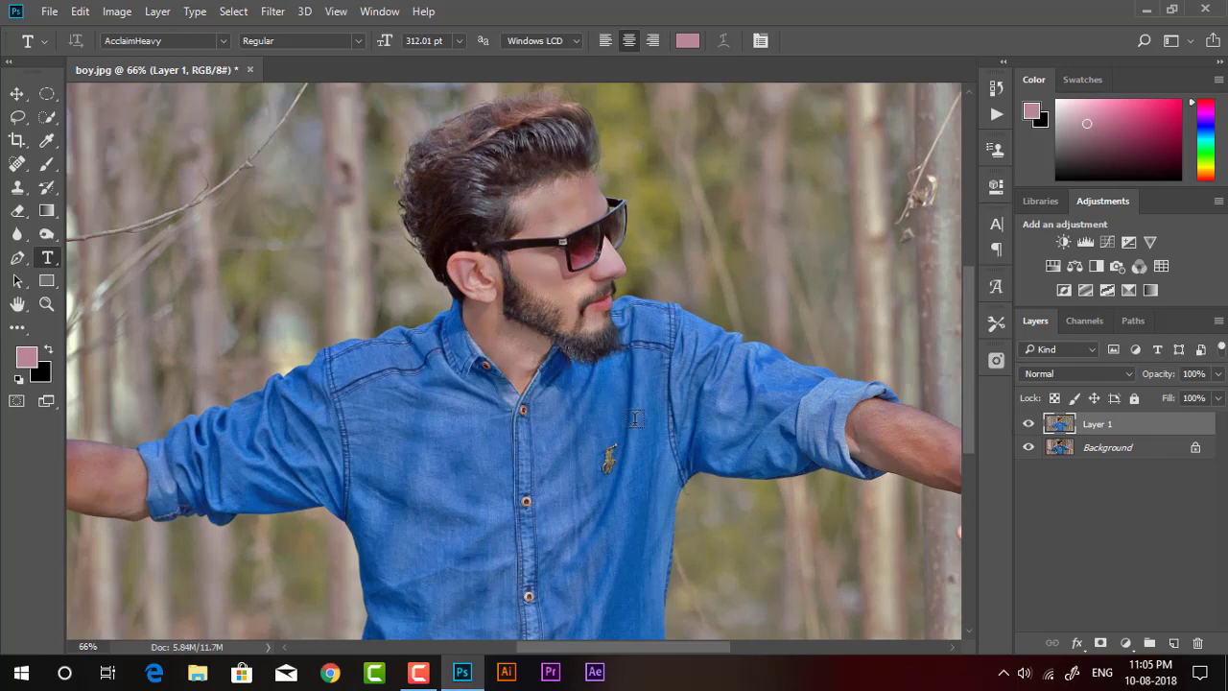
pyautogui.click(1101, 642)
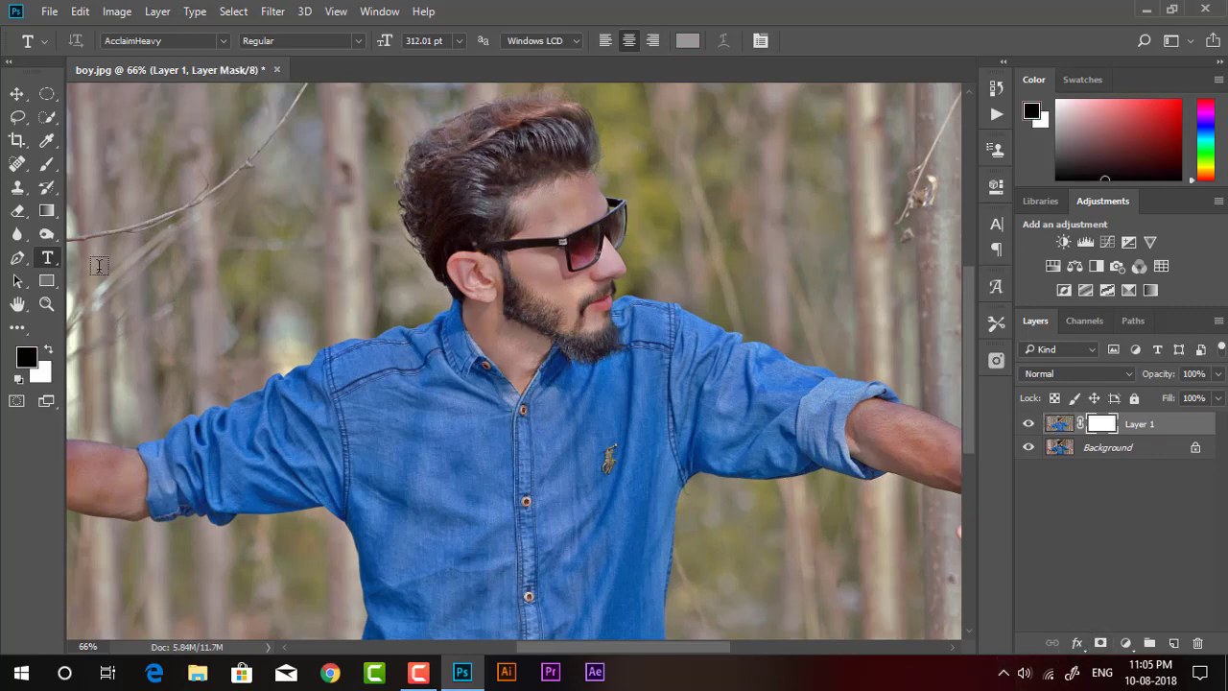
pyautogui.click(47, 164)
pyautogui.scroll(2, 581, 252)
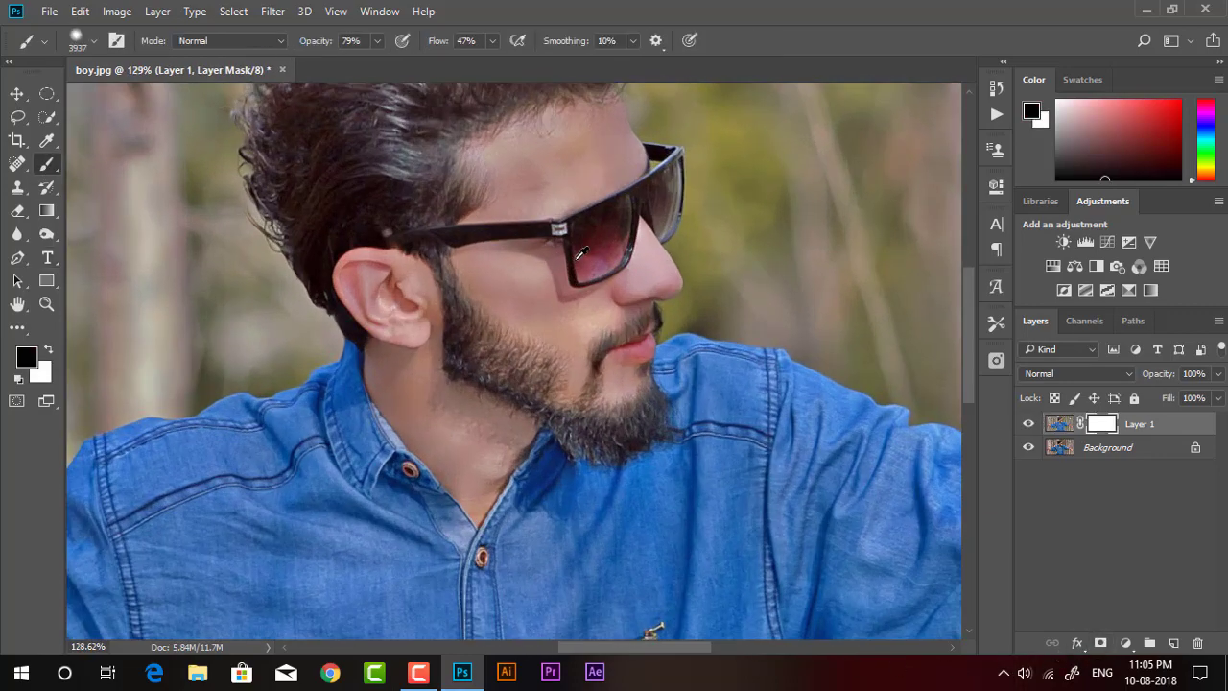
pyautogui.rightClick(490, 261)
pyautogui.click(641, 191)
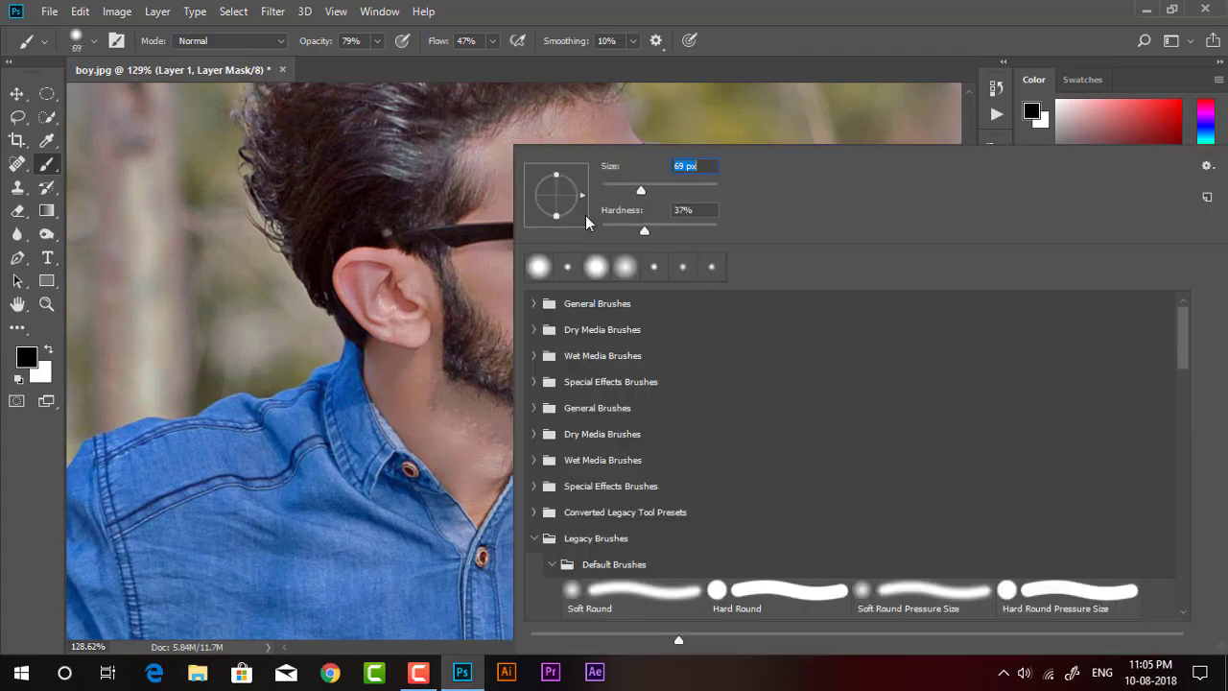
pyautogui.click(645, 231)
pyautogui.moveTo(641, 190); pyautogui.dragTo(635, 194)
pyautogui.press('Return')
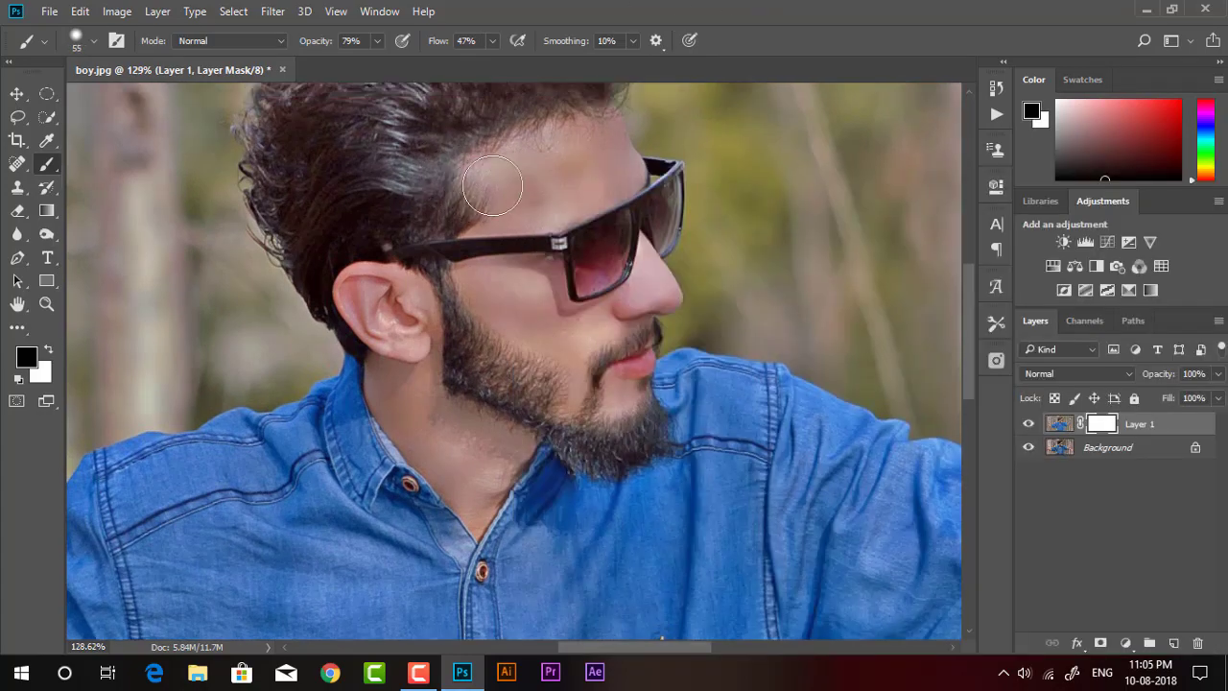
pyautogui.scroll(1, 492, 185)
pyautogui.scroll(1, 521, 211)
pyautogui.moveTo(377, 41); pyautogui.dragTo(380, 63)
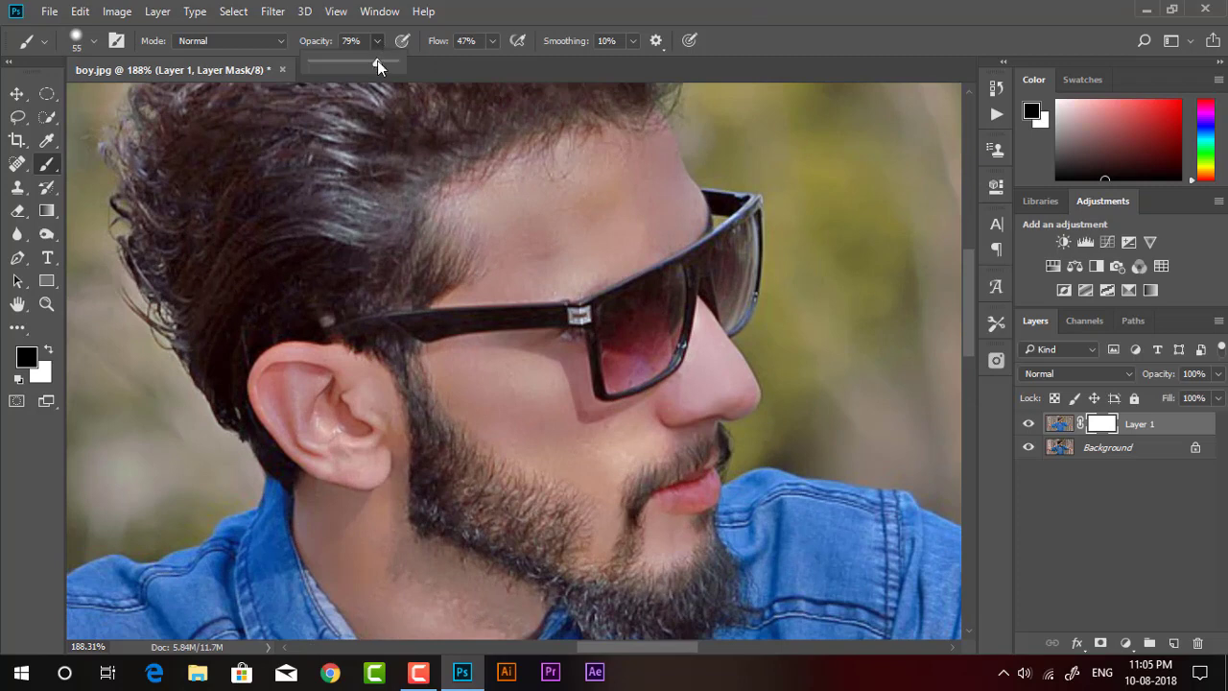
# Step: Paint black on the mask over the forehead and cheek
pyautogui.moveTo(606, 168)
pyautogui.mouseDown()
pyautogui.moveTo(636, 170)
pyautogui.moveTo(643, 192)
pyautogui.moveTo(625, 167)
pyautogui.moveTo(526, 226)
pyautogui.mouseUp()
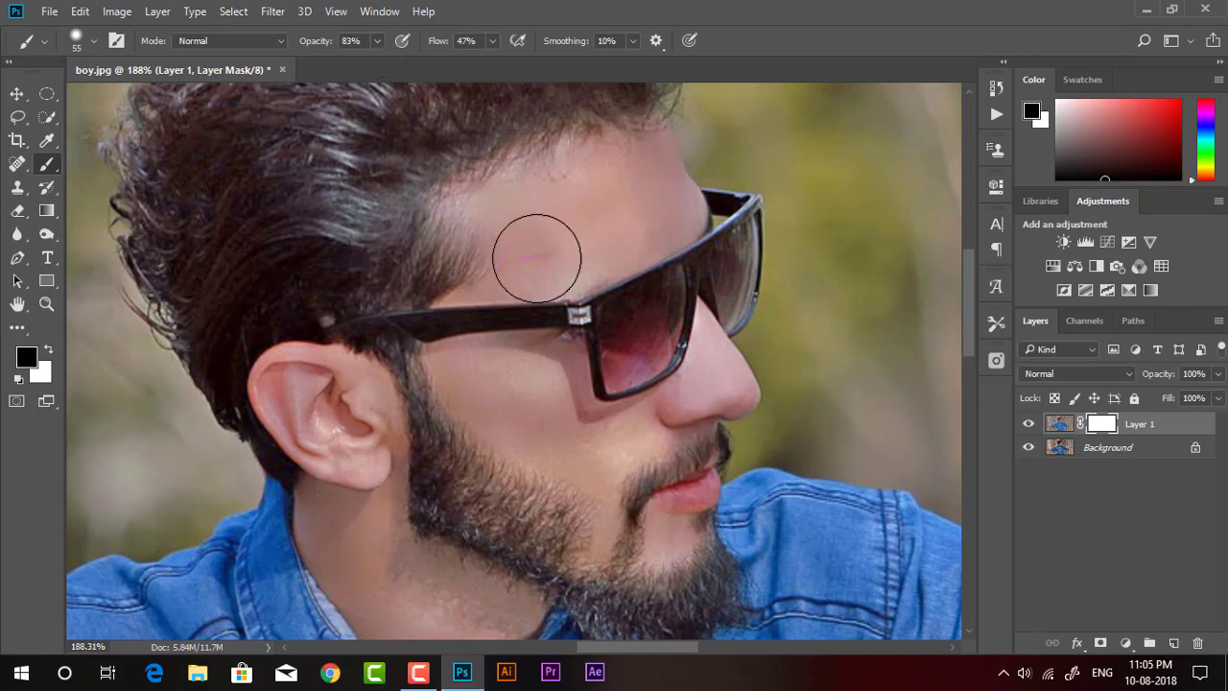
pyautogui.moveTo(471, 356)
pyautogui.mouseDown()
pyautogui.moveTo(556, 428)
pyautogui.moveTo(524, 386)
pyautogui.moveTo(598, 466)
pyautogui.moveTo(700, 348)
pyautogui.mouseUp()
pyautogui.scroll(-2, 672, 364)
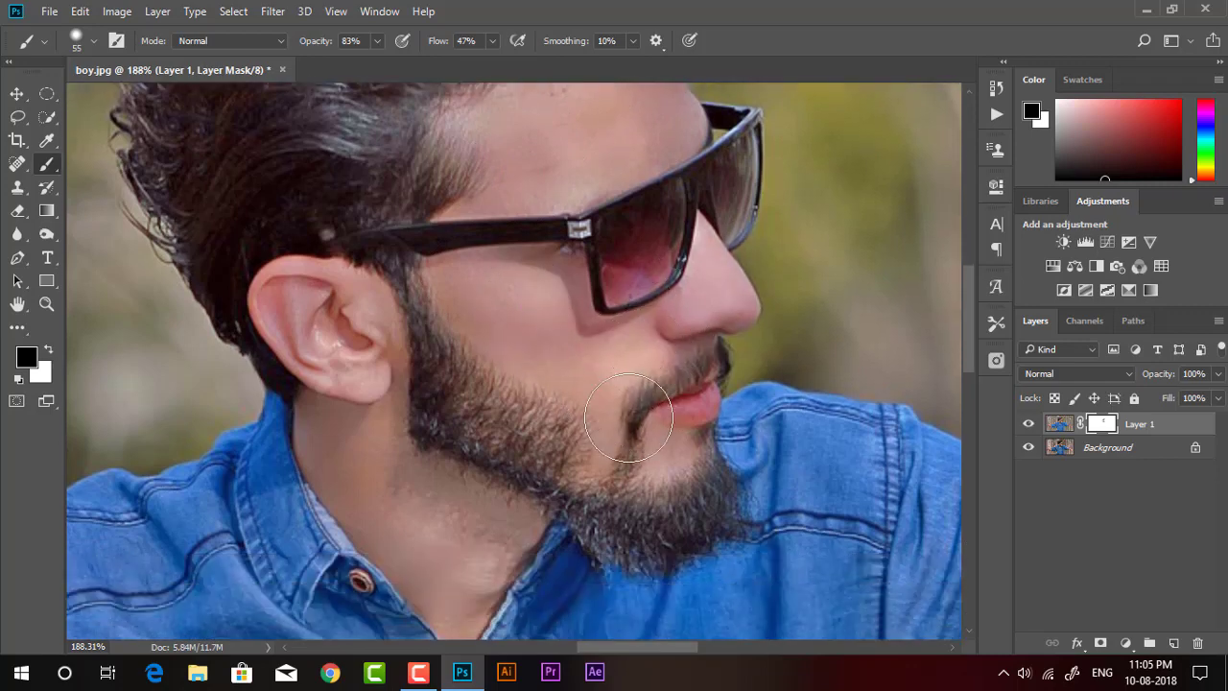
pyautogui.scroll(-2, 439, 431)
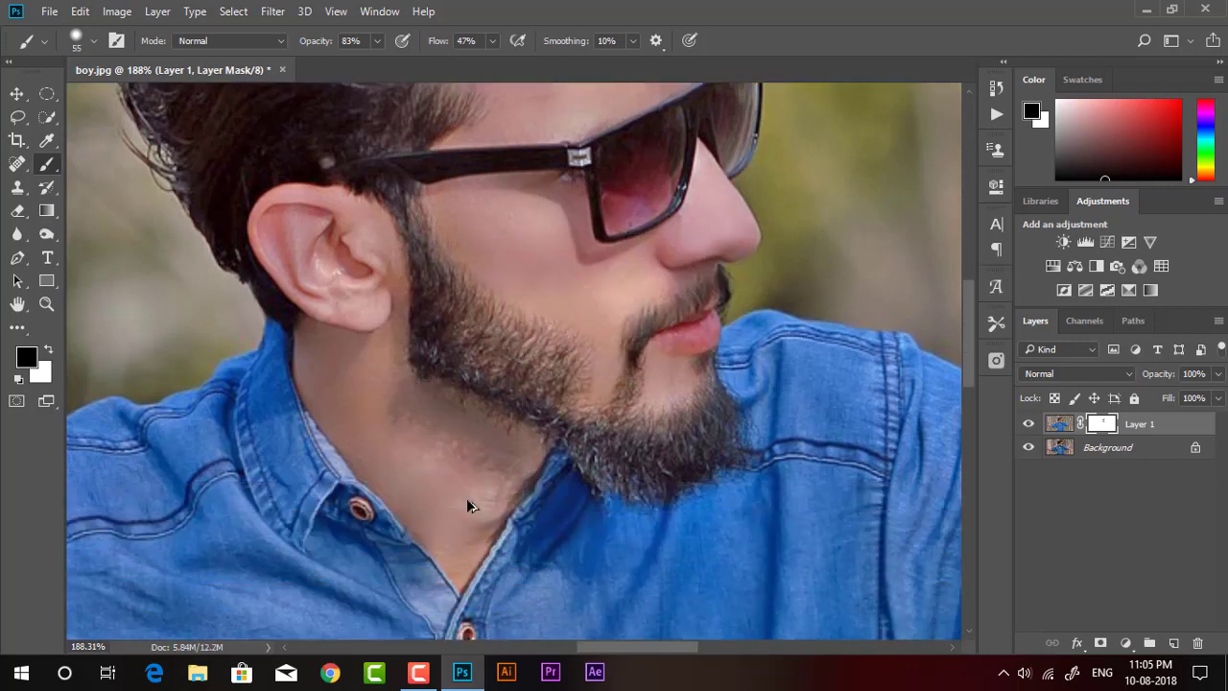
pyautogui.scroll(-3, 619, 220)
pyautogui.scroll(-2, 622, 219)
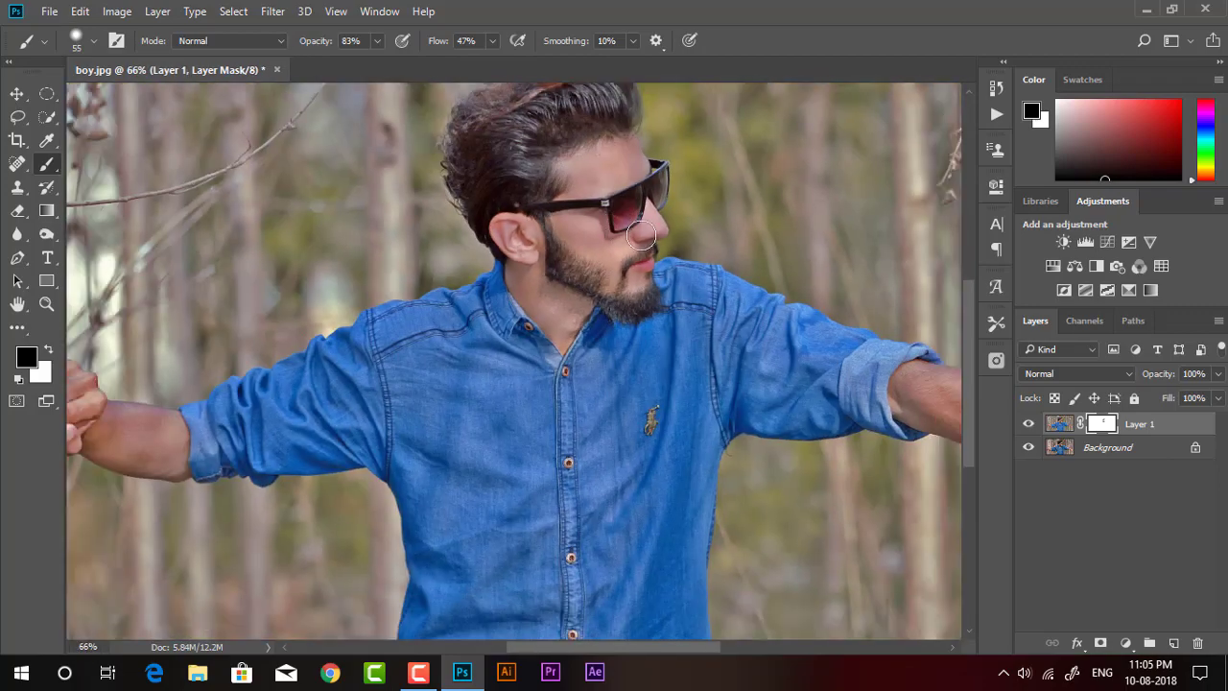
pyautogui.scroll(-2, 628, 244)
pyautogui.scroll(3, 117, 375)
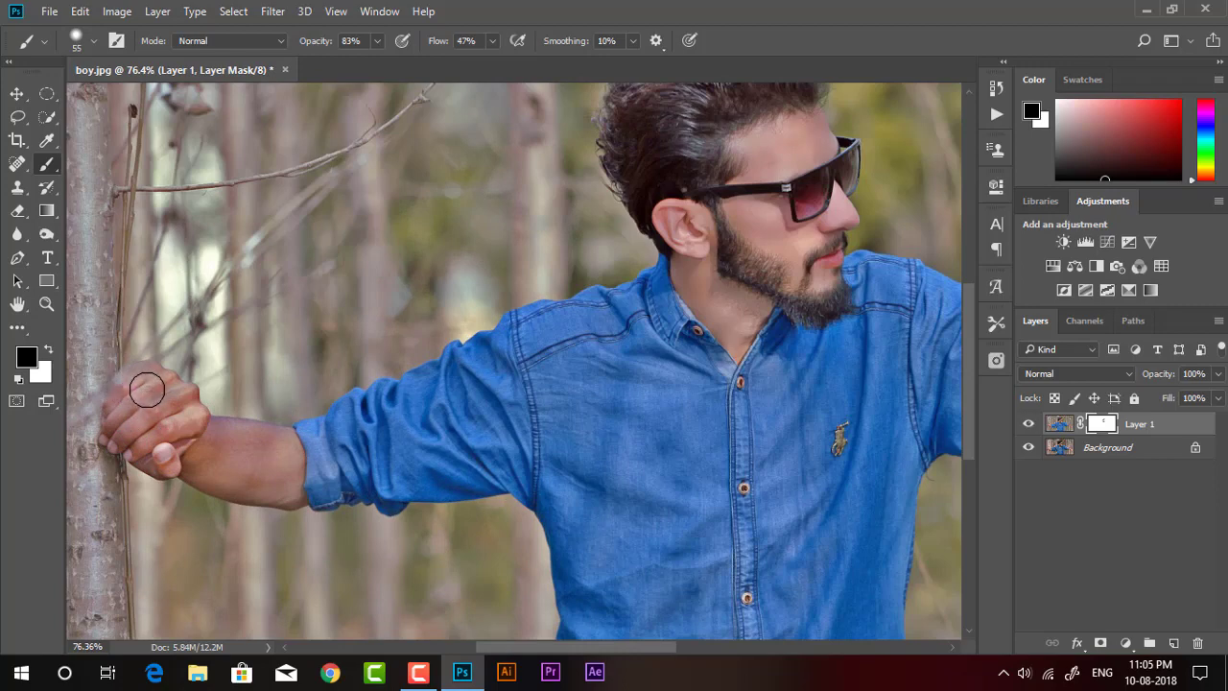
# Step: Paint black on the mask over the left and right forearms
pyautogui.moveTo(202, 417)
pyautogui.mouseDown()
pyautogui.moveTo(284, 446)
pyautogui.moveTo(252, 489)
pyautogui.moveTo(187, 452)
pyautogui.moveTo(276, 494)
pyautogui.mouseUp()
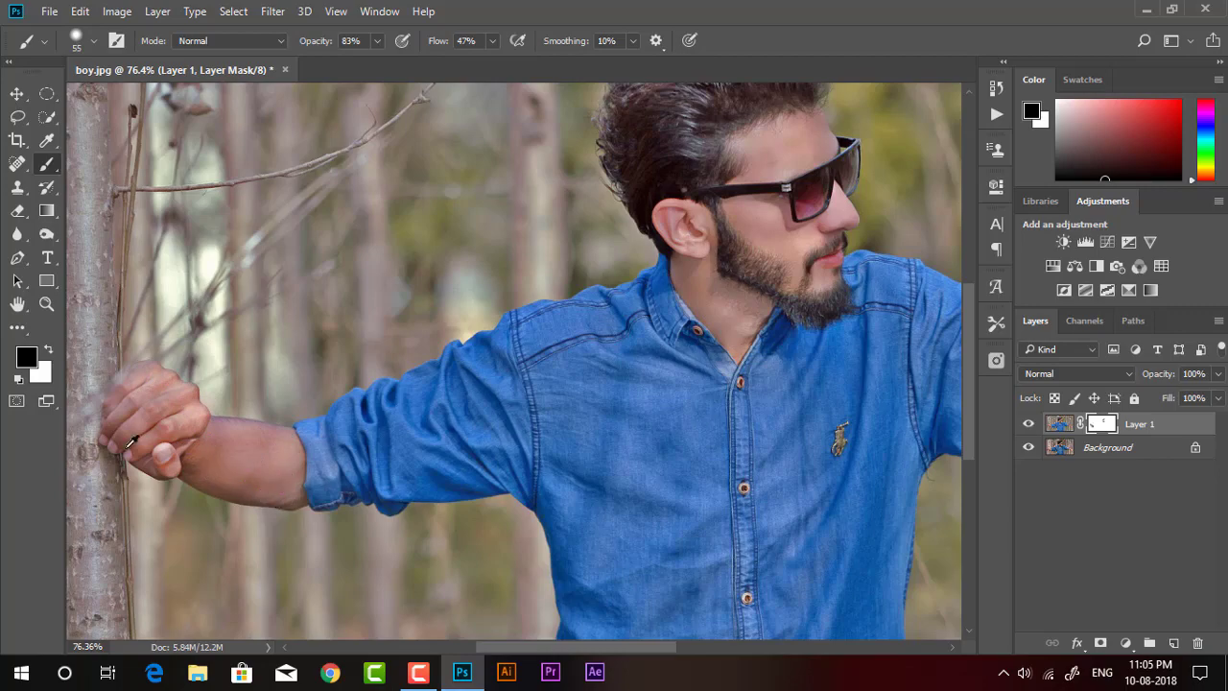
pyautogui.hotkey('ctrl', '0')
pyautogui.scroll(5, 850, 438)
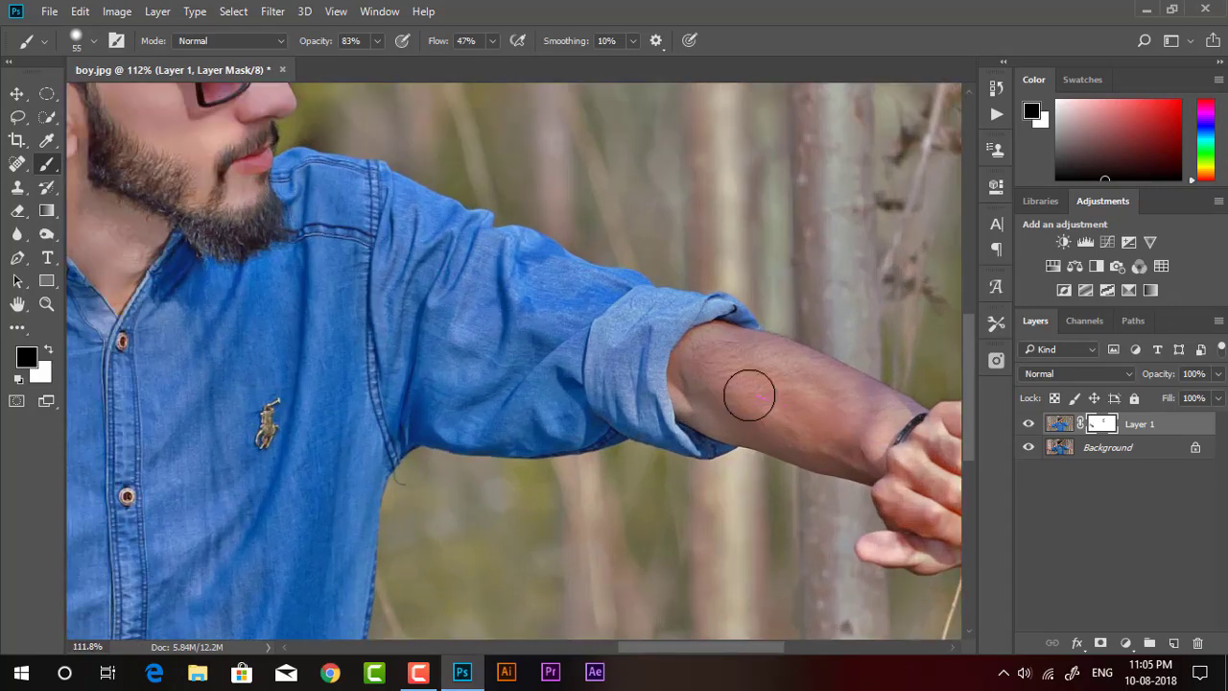
pyautogui.moveTo(723, 347)
pyautogui.mouseDown()
pyautogui.moveTo(707, 394)
pyautogui.moveTo(841, 442)
pyautogui.moveTo(800, 375)
pyautogui.moveTo(863, 421)
pyautogui.mouseUp()
pyautogui.scroll(-4, 341, 322)
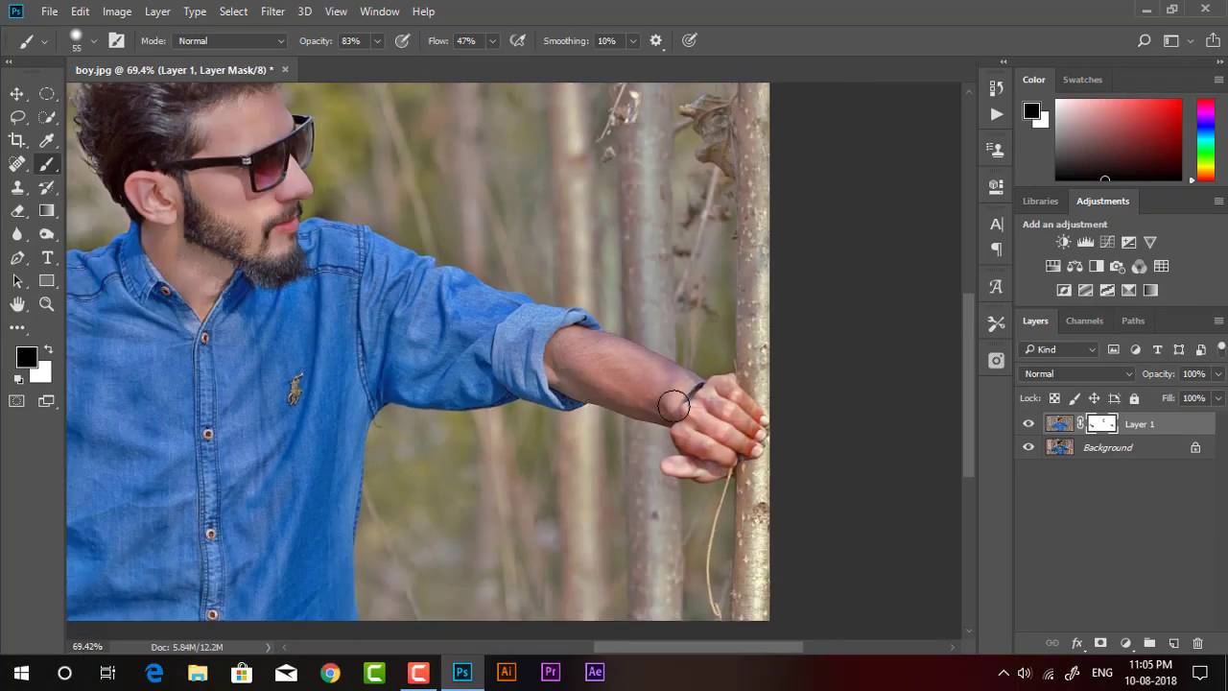
pyautogui.scroll(-3, 652, 316)
pyautogui.scroll(2, 483, 290)
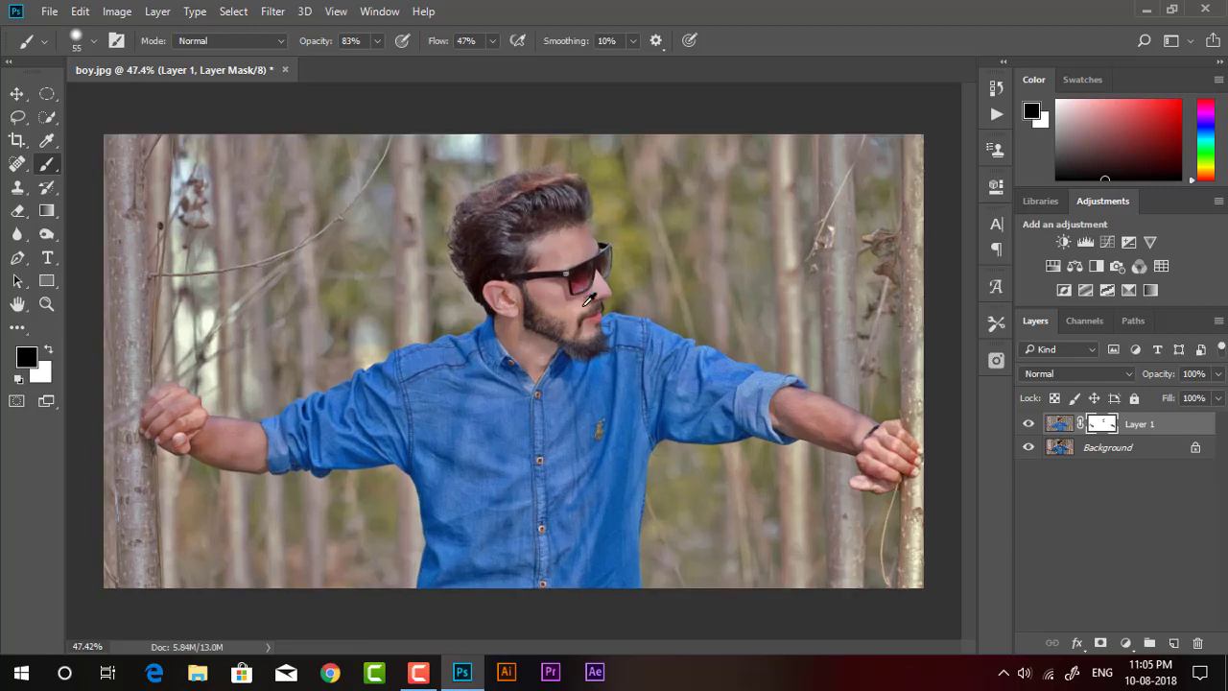
# Step: Merge Layer 1 down into the Background and launch the Camera Raw Filter
pyautogui.click(1028, 424)
pyautogui.click(1029, 424)
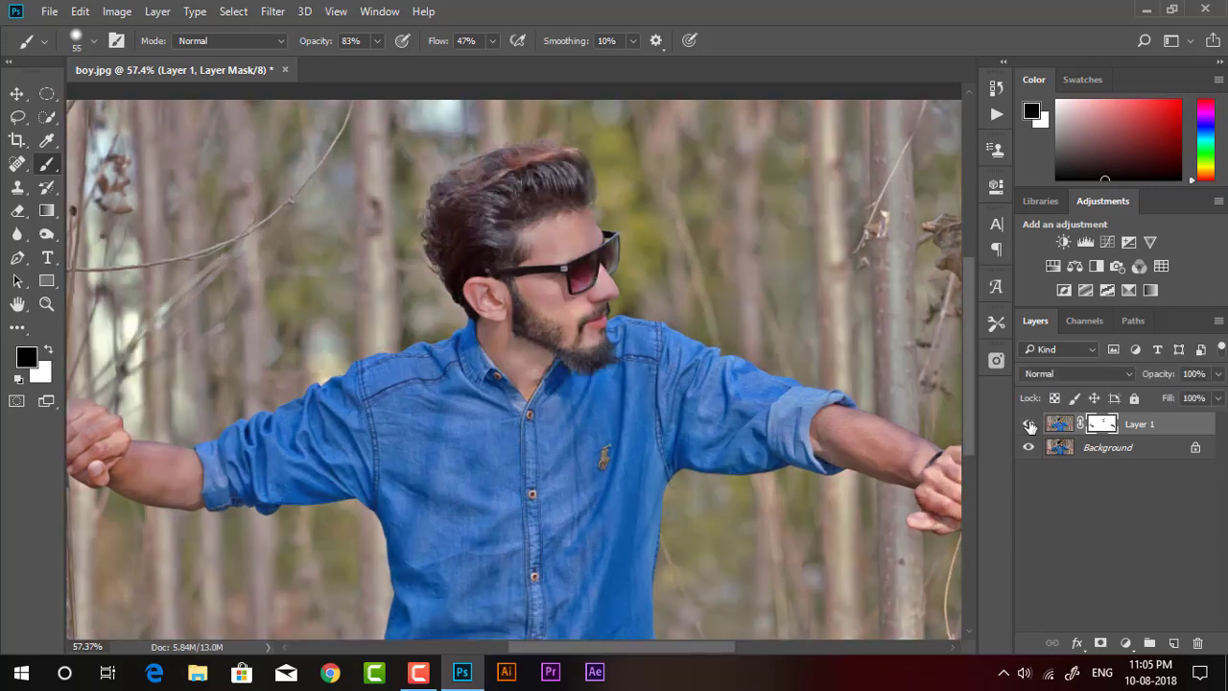
pyautogui.rightClick(1131, 452)
pyautogui.click(1103, 377)
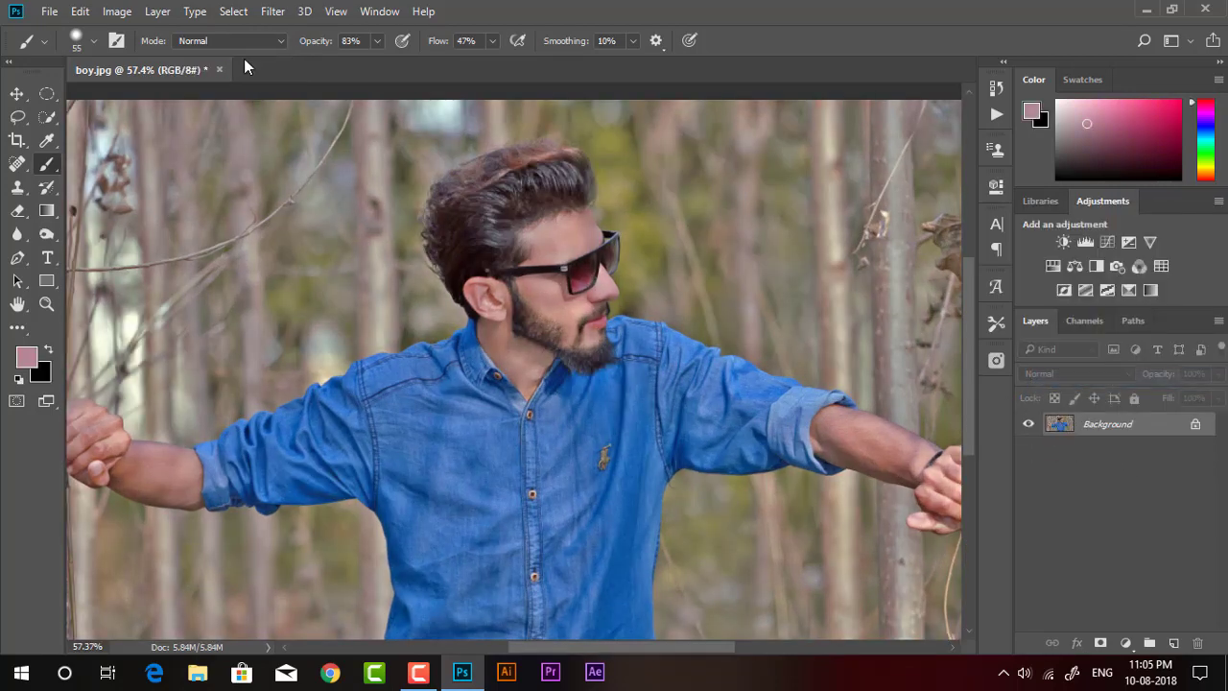
pyautogui.click(272, 13)
pyautogui.click(301, 116)
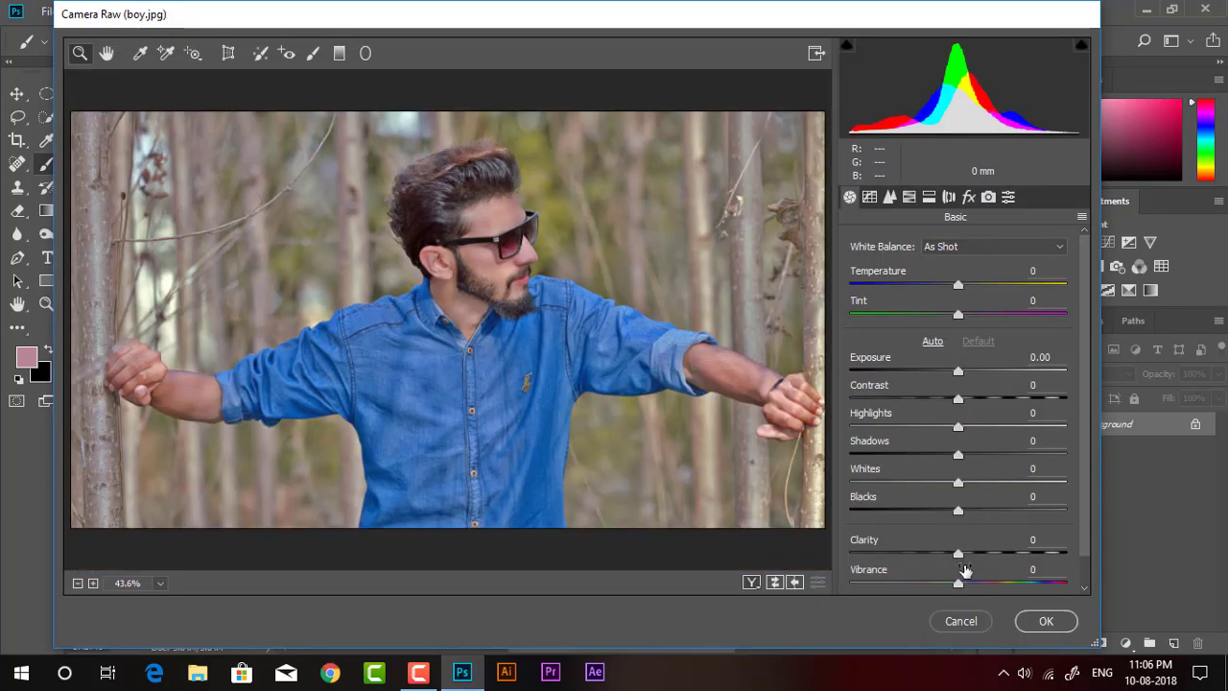
# Step: Set Clarity +46, Shadows +53, Vibrance +69 and sharpening Amount 53 in Camera Raw
pyautogui.moveTo(959, 559); pyautogui.dragTo(1007, 557)
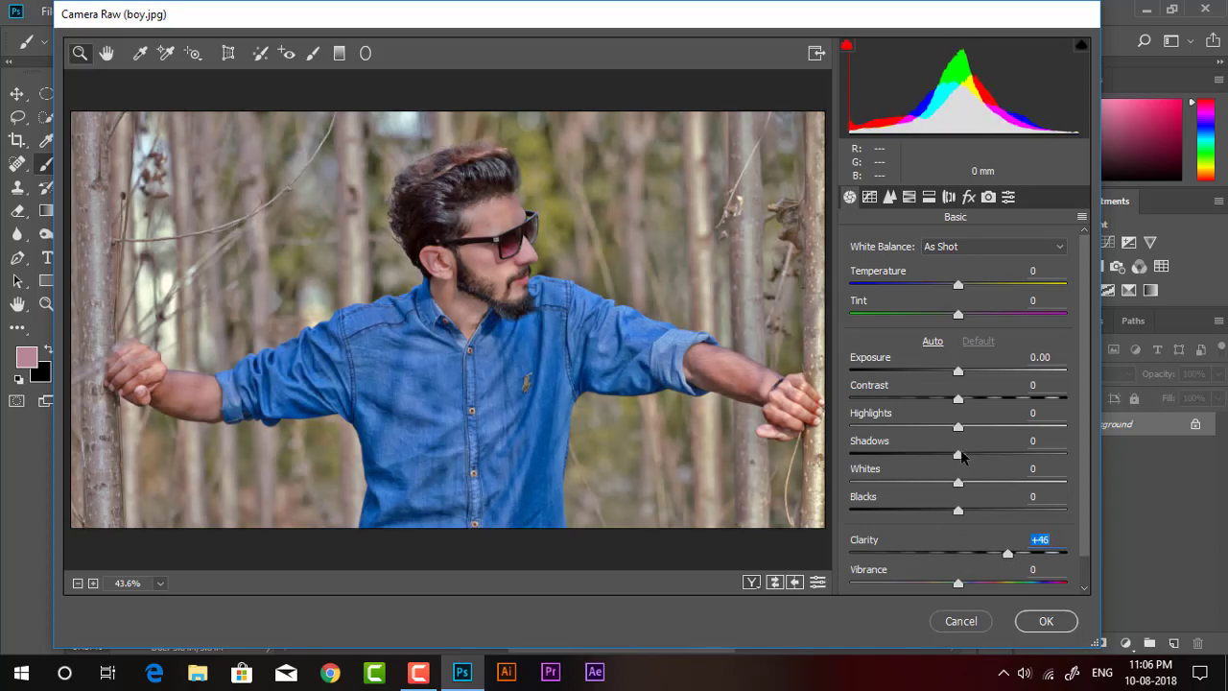
pyautogui.moveTo(958, 454); pyautogui.dragTo(1016, 455)
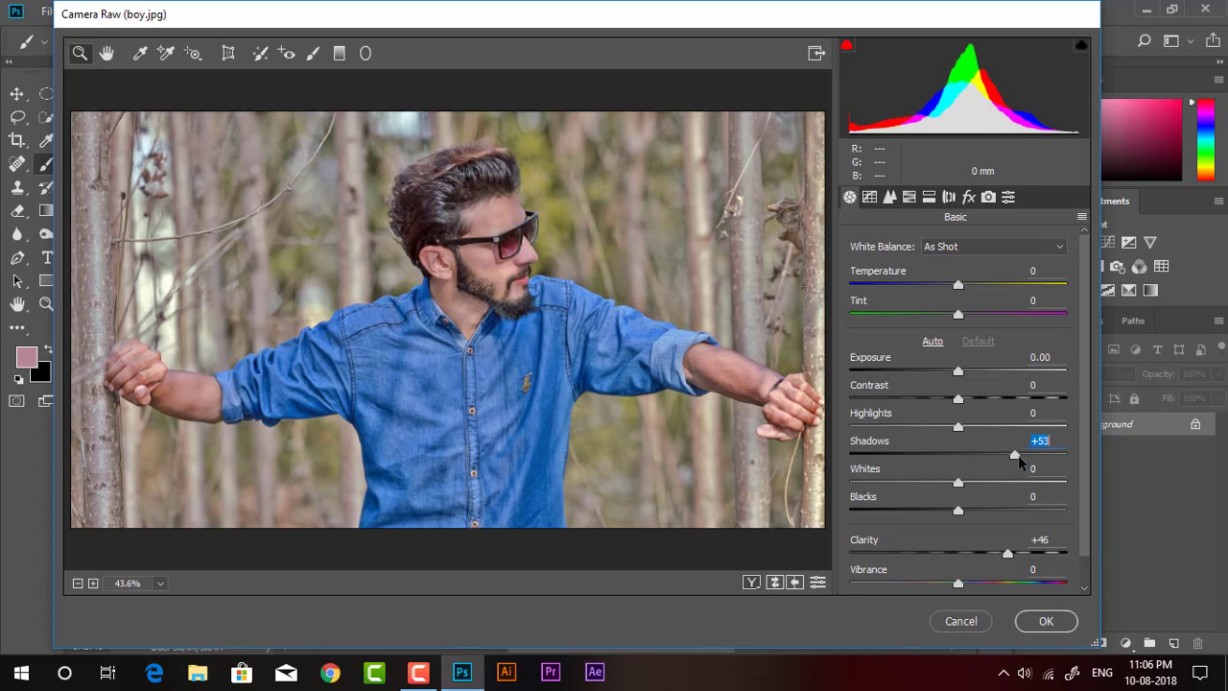
pyautogui.moveTo(988, 584); pyautogui.dragTo(1025, 583)
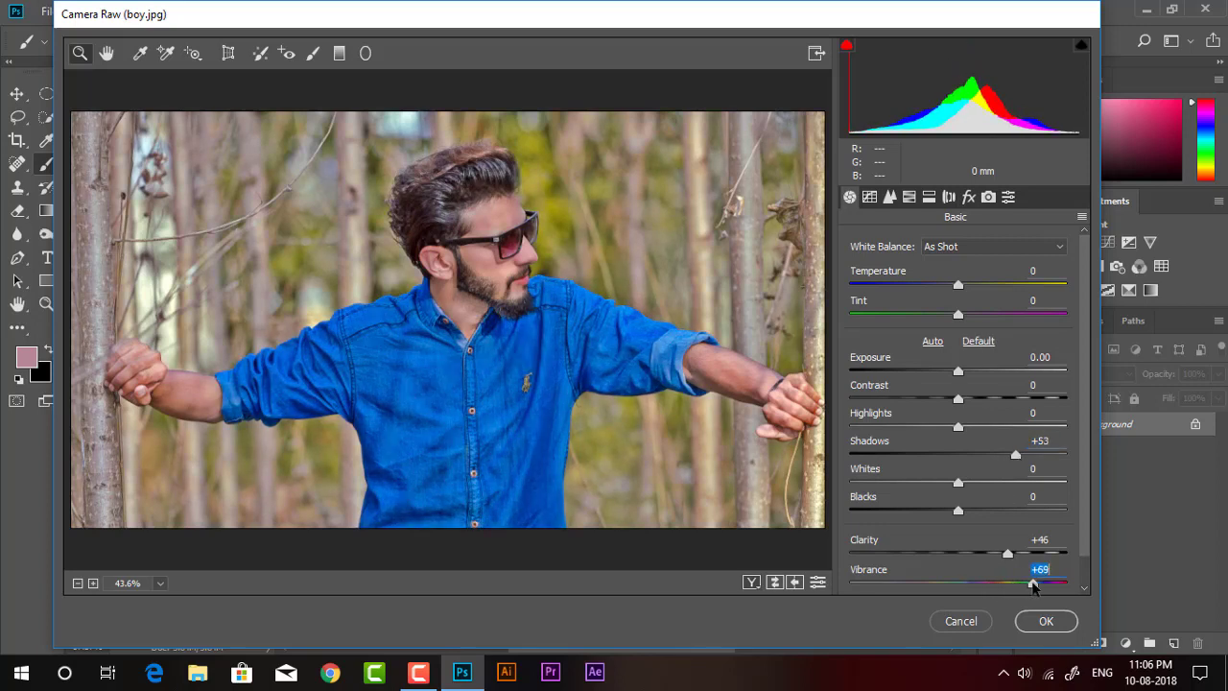
pyautogui.click(890, 197)
pyautogui.moveTo(850, 271); pyautogui.dragTo(924, 271)
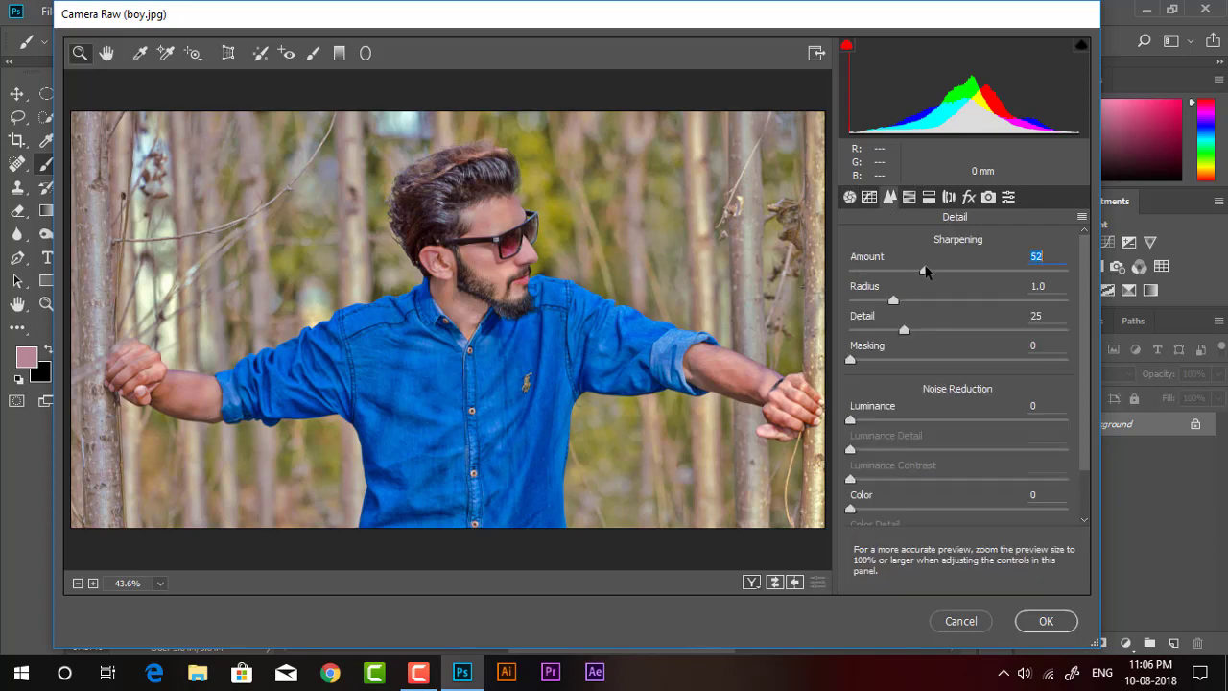
pyautogui.click(928, 197)
pyautogui.click(909, 196)
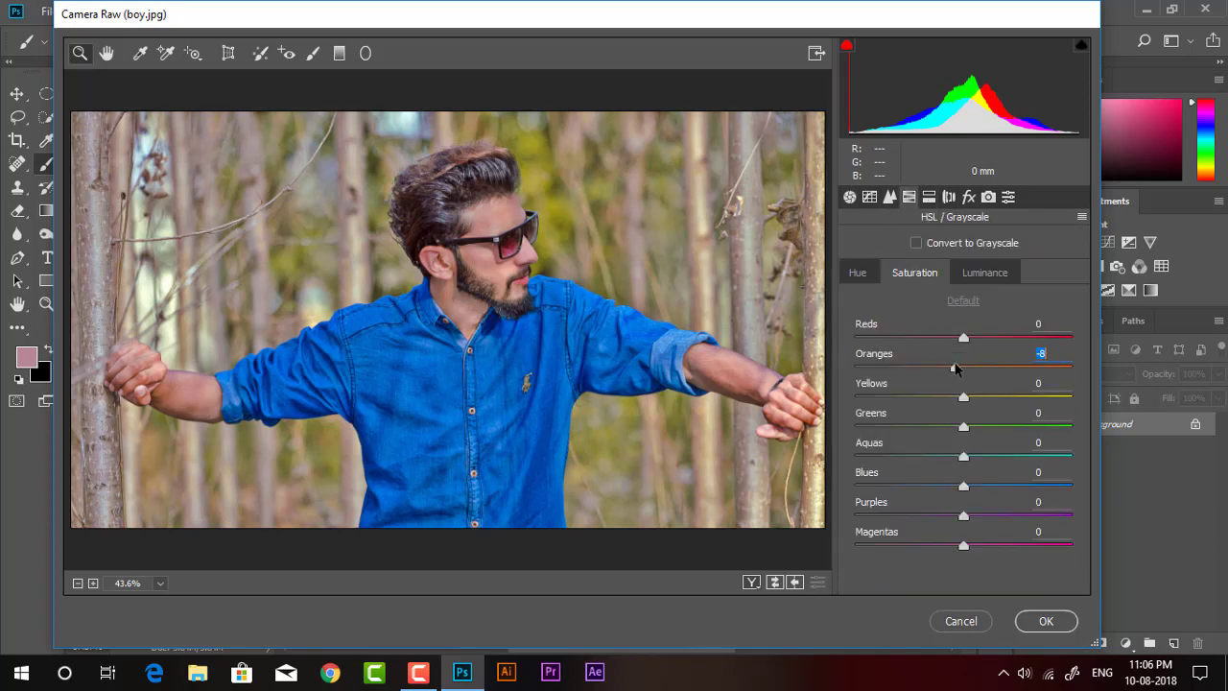
# Step: Raise Oranges luminance to +32, and set Highlights to -47 and Blacks to -20
pyautogui.click(987, 277)
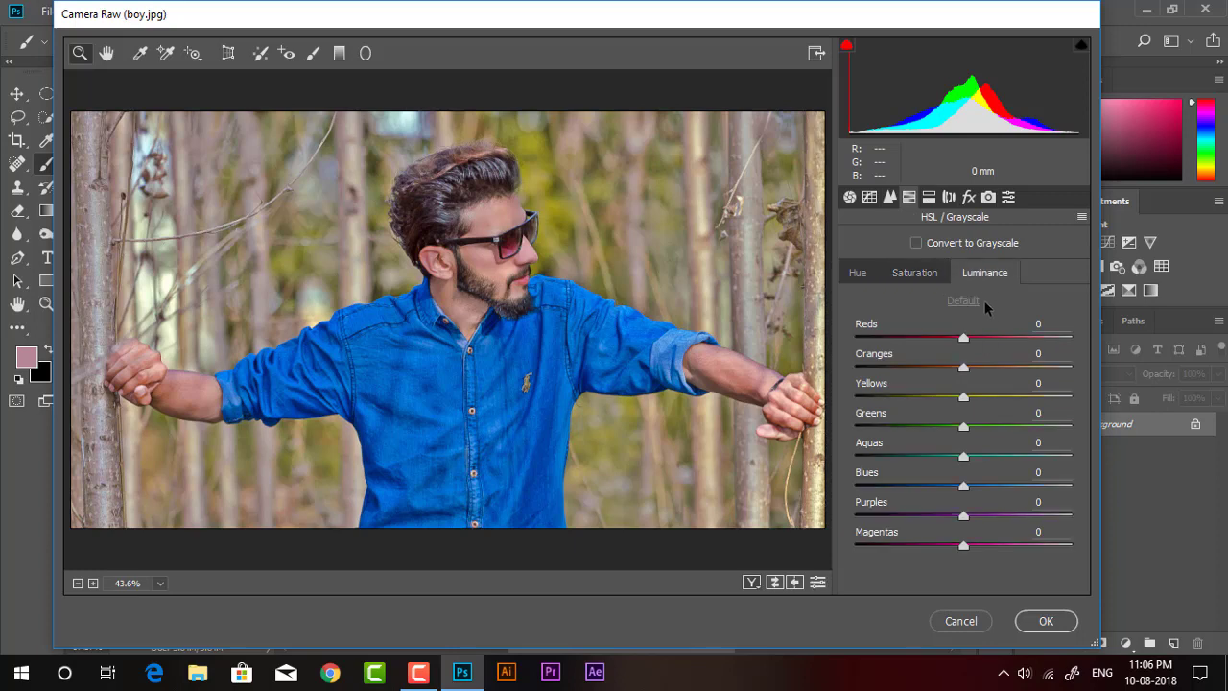
pyautogui.moveTo(965, 372)
pyautogui.mouseDown()
pyautogui.moveTo(1014, 374)
pyautogui.moveTo(998, 372)
pyautogui.mouseUp()
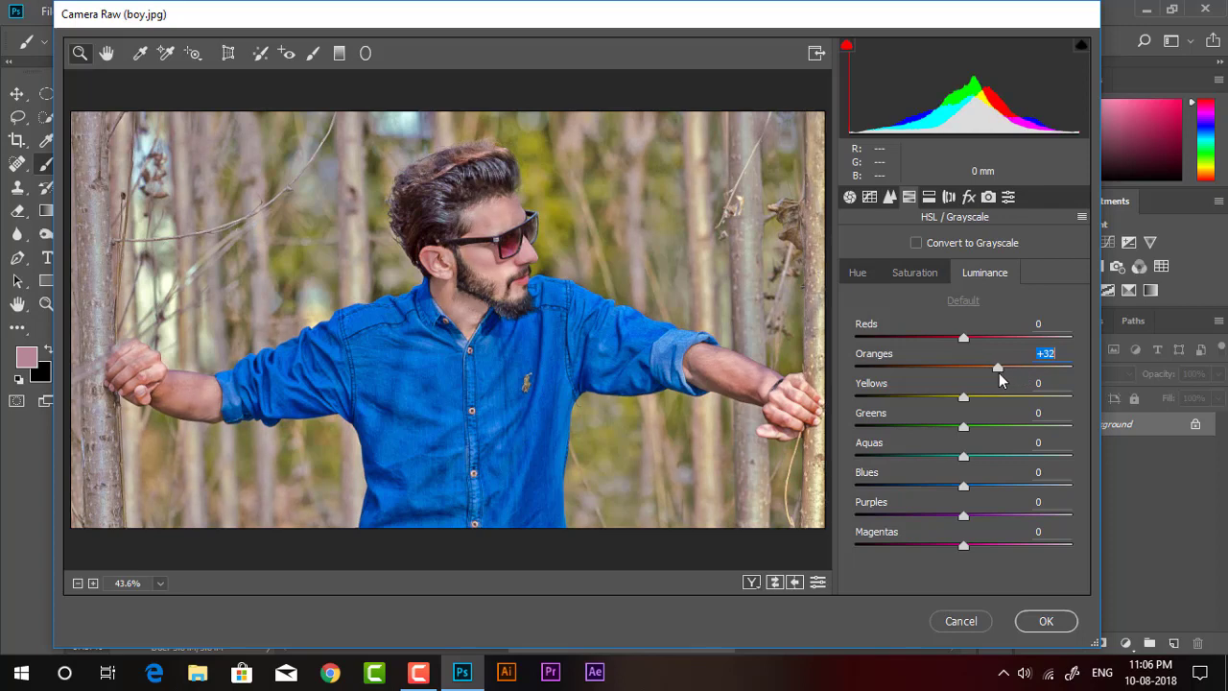
pyautogui.click(850, 199)
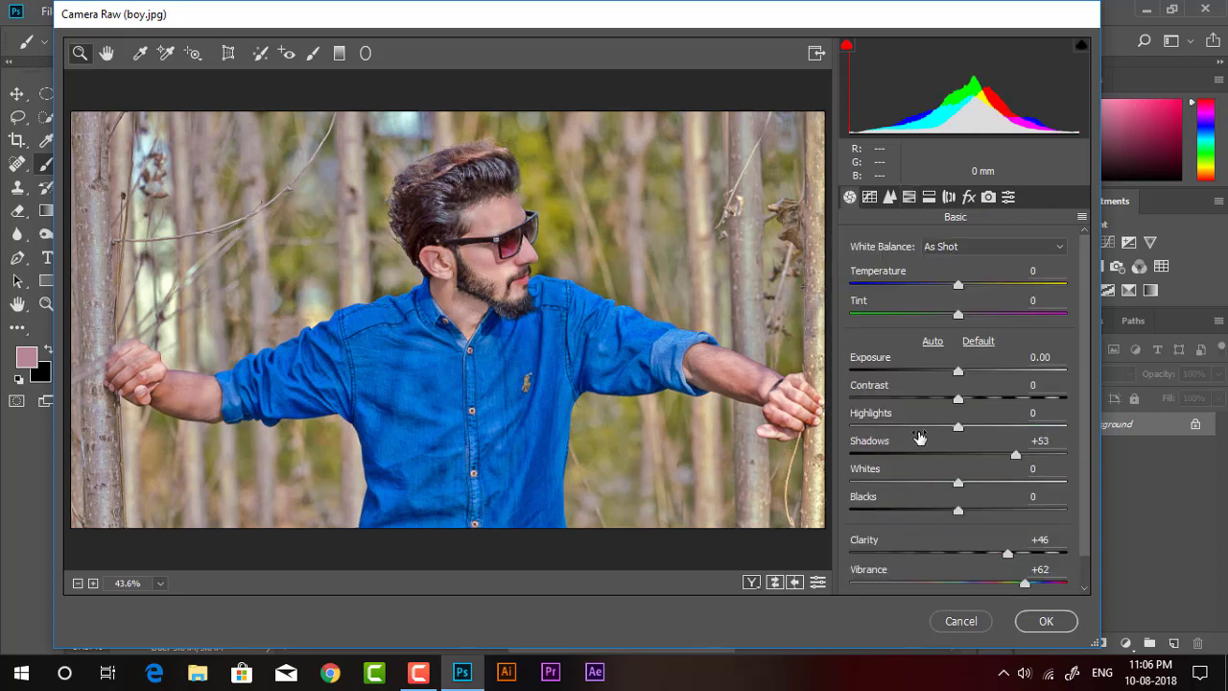
pyautogui.moveTo(957, 427)
pyautogui.mouseDown()
pyautogui.moveTo(894, 440)
pyautogui.moveTo(909, 434)
pyautogui.mouseUp()
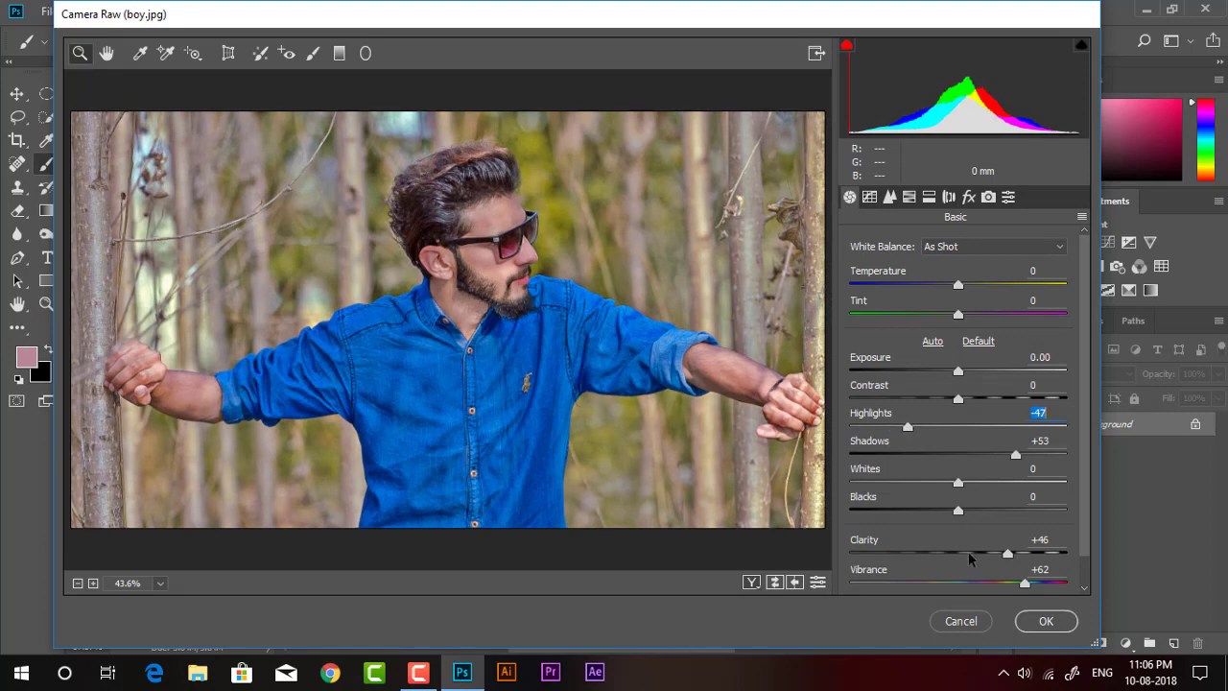
pyautogui.moveTo(958, 511); pyautogui.dragTo(938, 511)
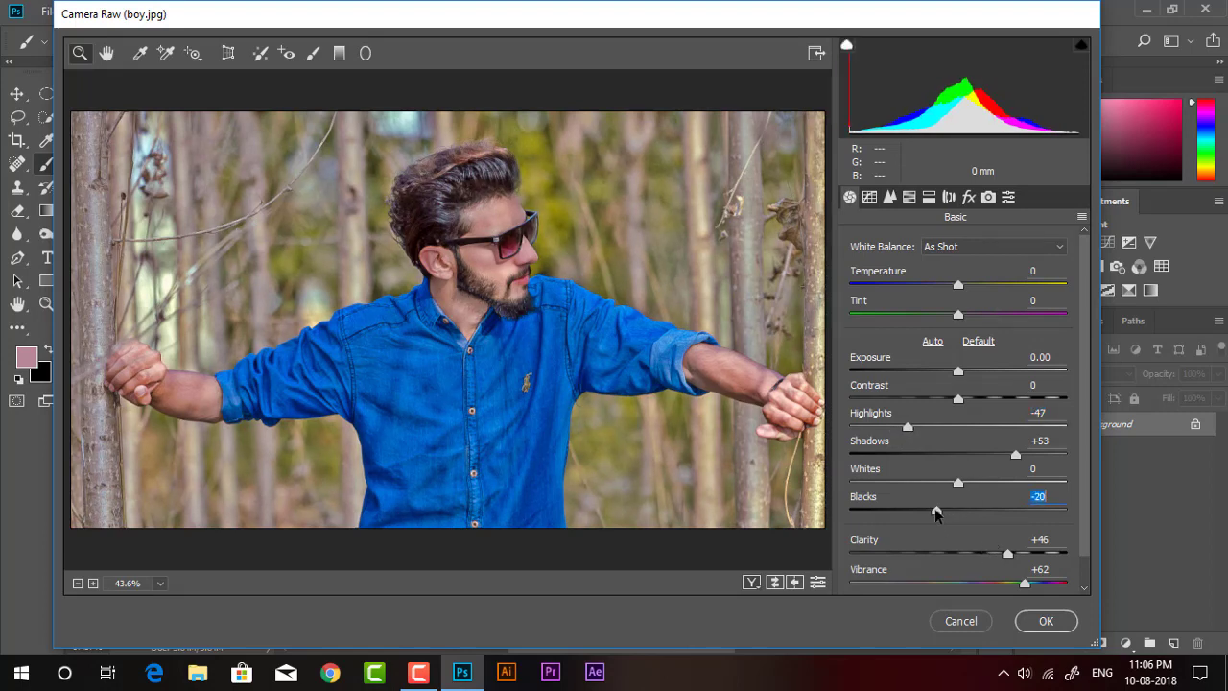
pyautogui.click(909, 196)
pyautogui.click(910, 271)
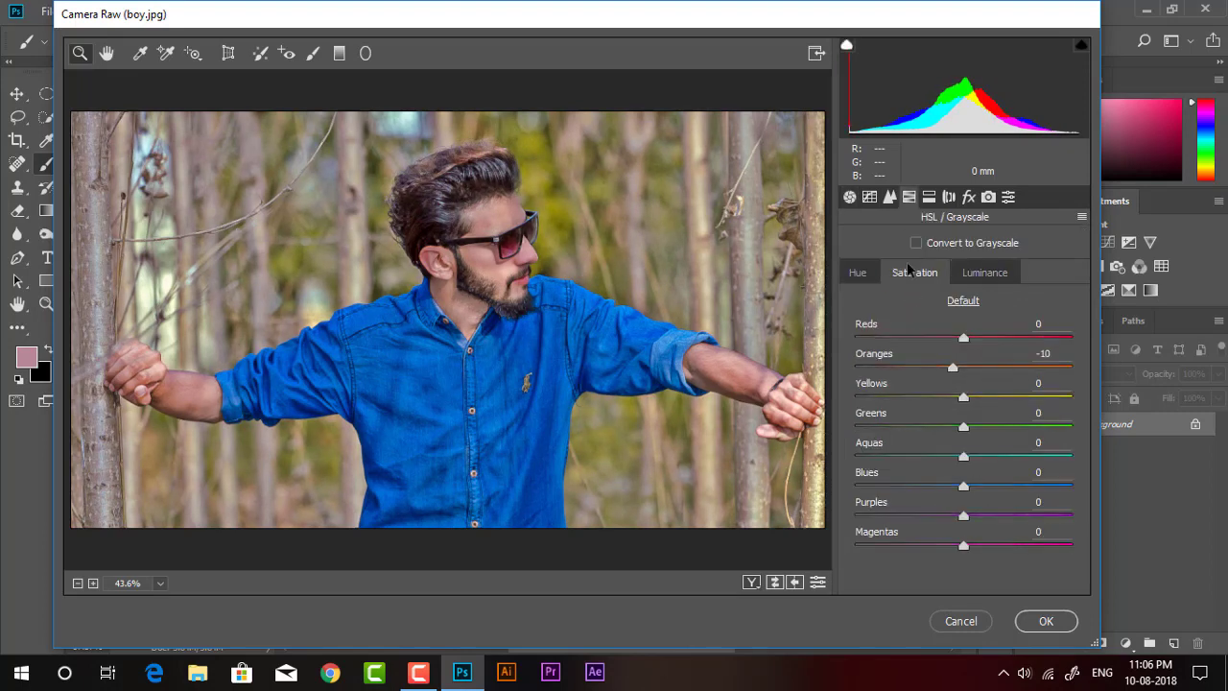
pyautogui.click(863, 275)
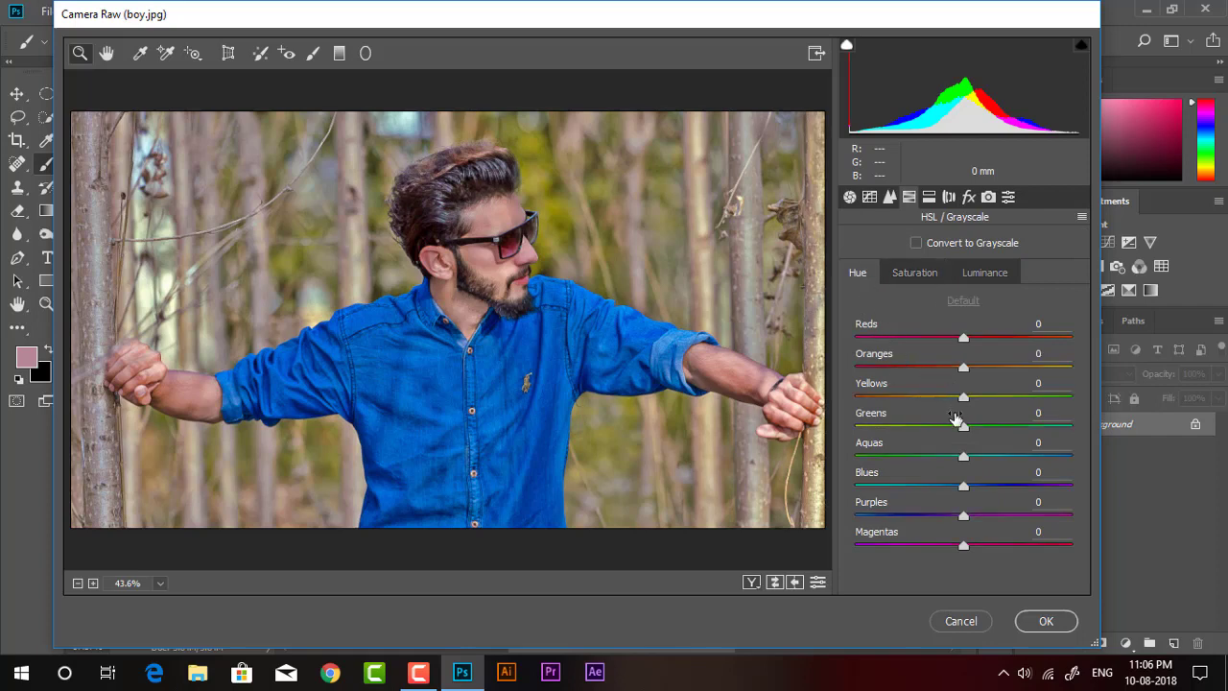
# Step: Shift the Greens hue to -100 and boost Greens saturation to +83
pyautogui.moveTo(963, 428); pyautogui.dragTo(864, 433)
pyautogui.click(901, 275)
pyautogui.moveTo(990, 426); pyautogui.dragTo(995, 428)
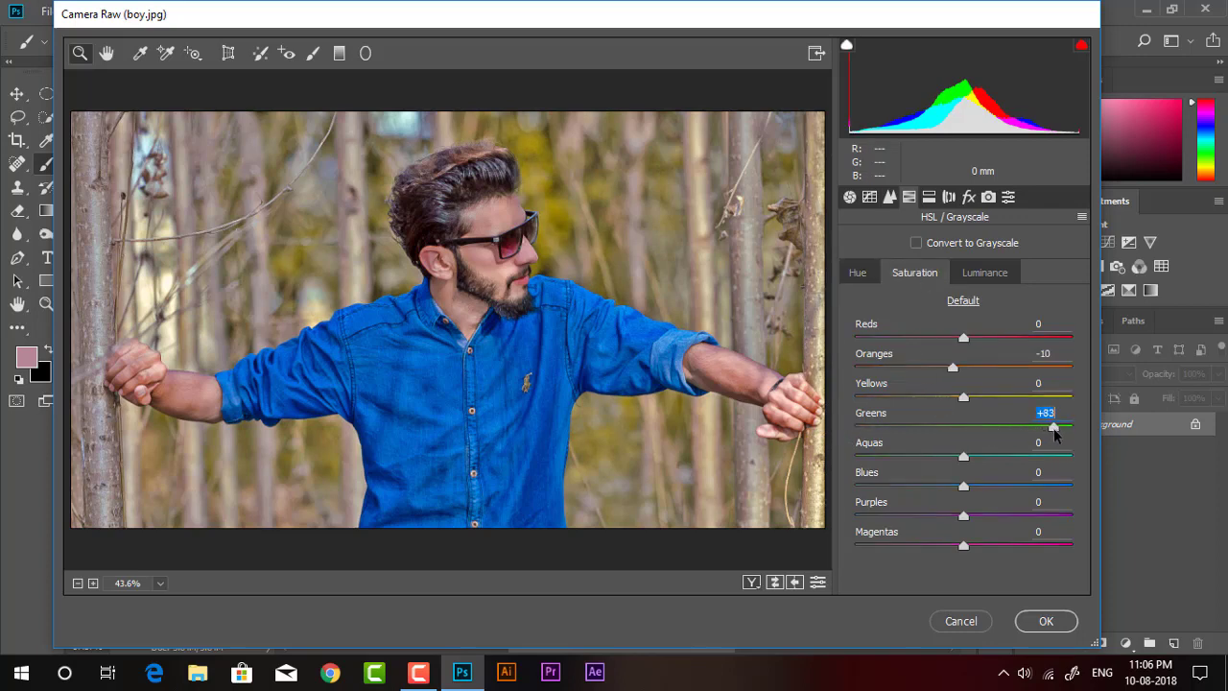
pyautogui.moveTo(967, 487)
pyautogui.mouseDown()
pyautogui.moveTo(1007, 484)
pyautogui.moveTo(807, 473)
pyautogui.moveTo(997, 473)
pyautogui.moveTo(872, 486)
pyautogui.mouseUp()
pyautogui.click(857, 272)
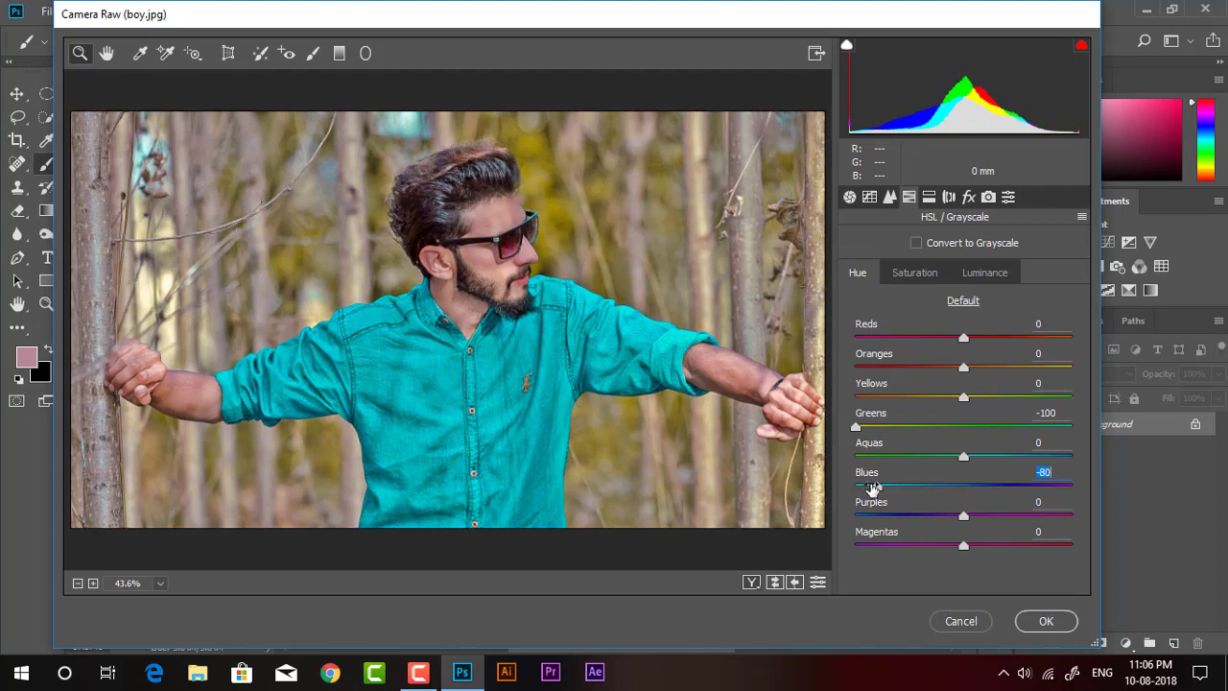
# Step: Adjust the remaining hue sliders and set noise-reduction Luminance to 36
pyautogui.moveTo(958, 518)
pyautogui.mouseDown()
pyautogui.moveTo(931, 512)
pyautogui.moveTo(1001, 510)
pyautogui.mouseUp()
pyautogui.write('0')
pyautogui.click(889, 197)
pyautogui.moveTo(850, 419); pyautogui.dragTo(933, 427)
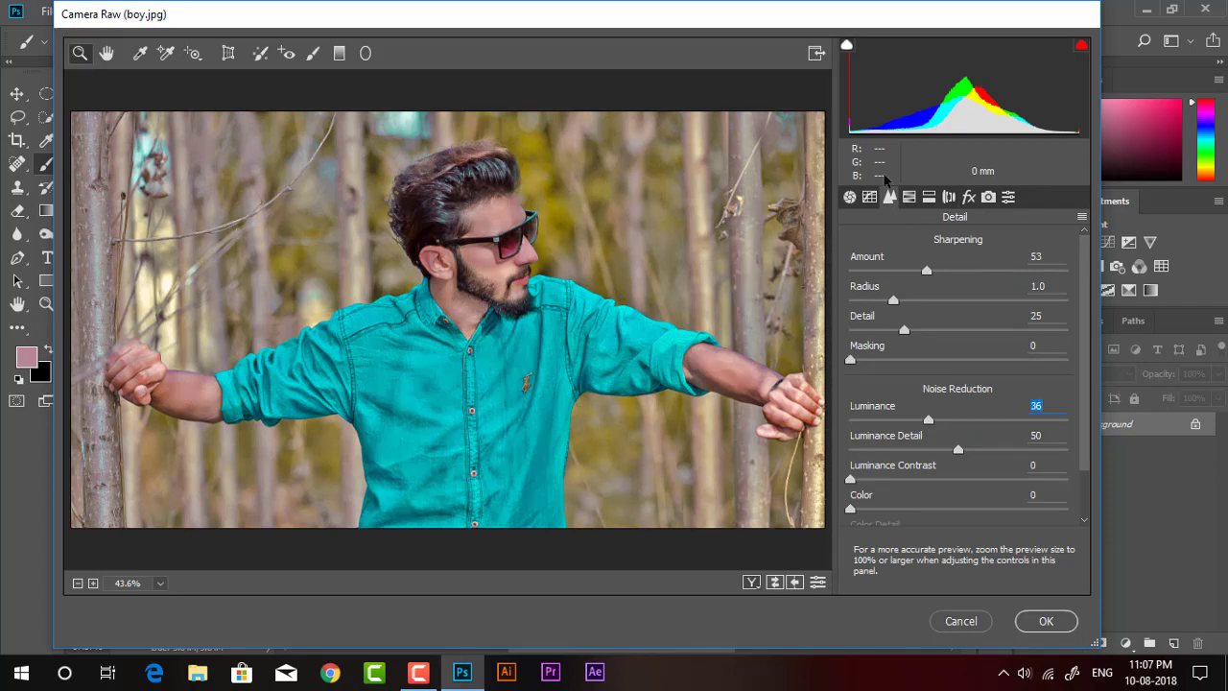
# Step: Add a -33 Post Crop Vignetting amount to darken the photo's edges
pyautogui.click(968, 197)
pyautogui.moveTo(958, 492); pyautogui.dragTo(927, 502)
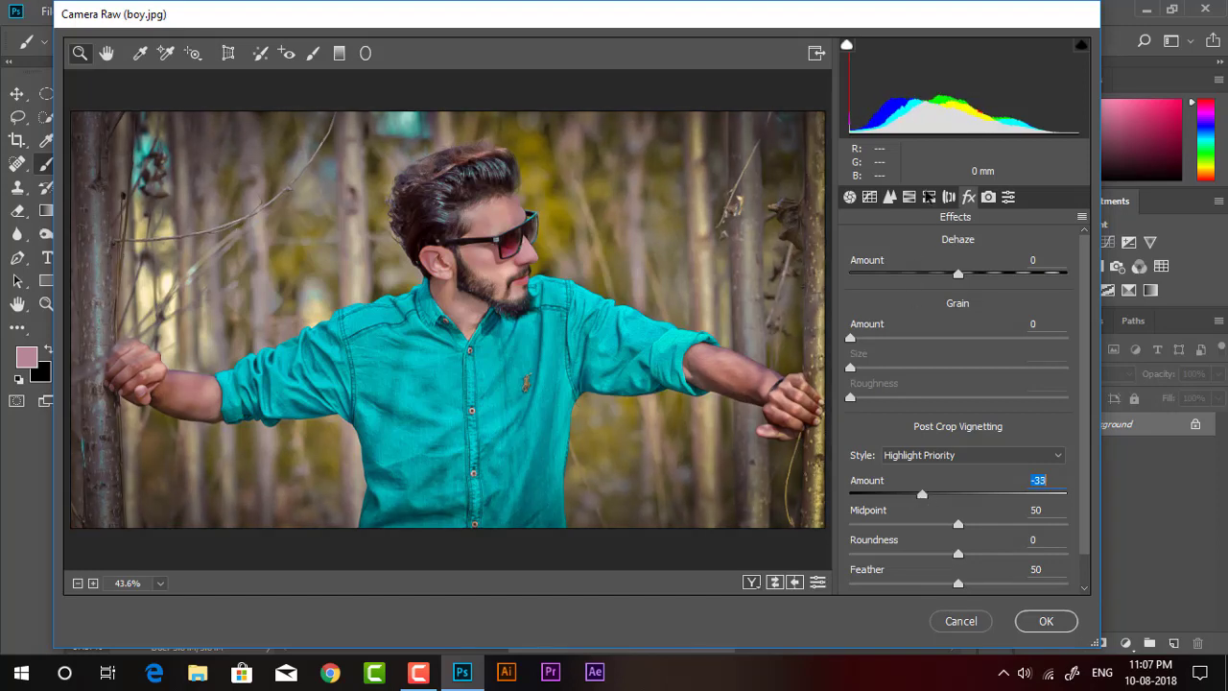
pyautogui.click(869, 197)
pyautogui.click(889, 196)
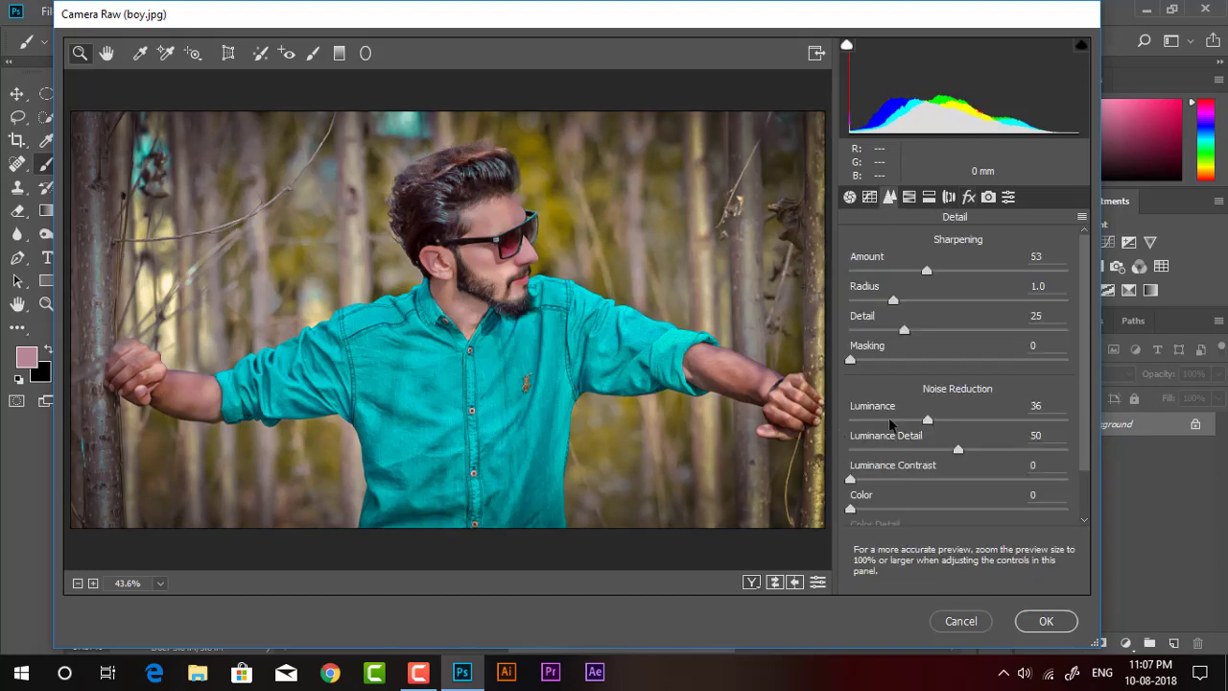
pyautogui.scroll(-1, 926, 351)
pyautogui.click(868, 199)
# Step: Set the parametric tone curve Lights to +4 and Shadows to +6
pyautogui.scroll(-1, 891, 551)
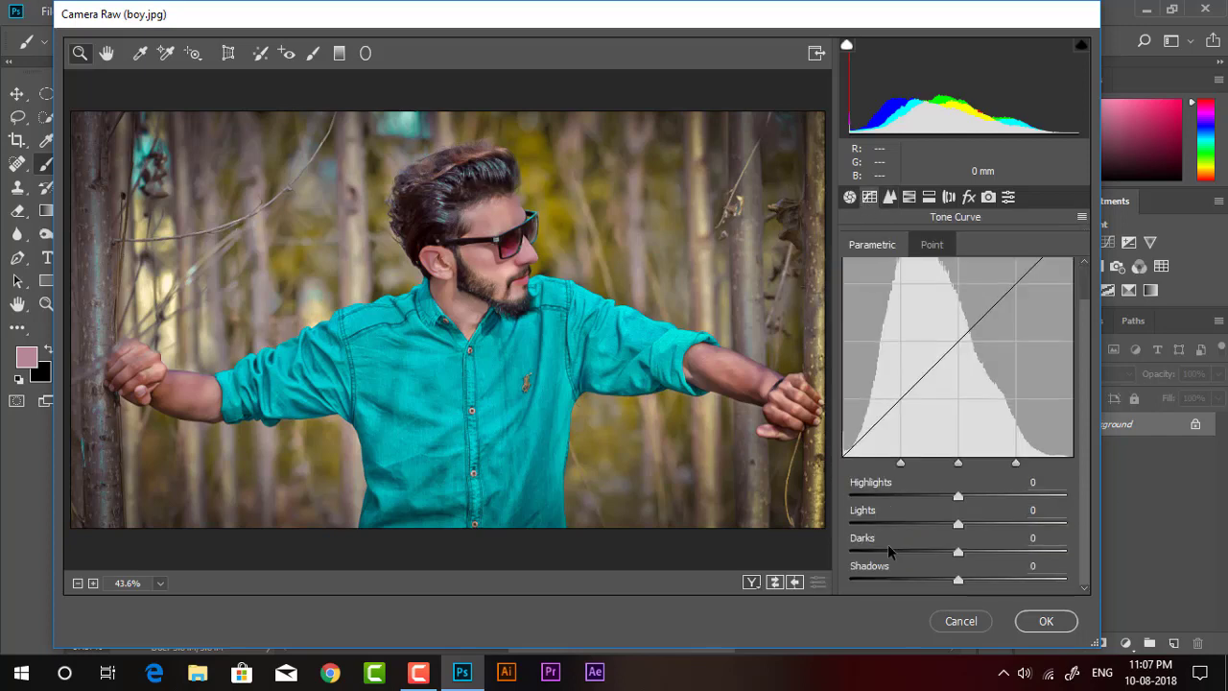
pyautogui.moveTo(957, 525); pyautogui.dragTo(962, 525)
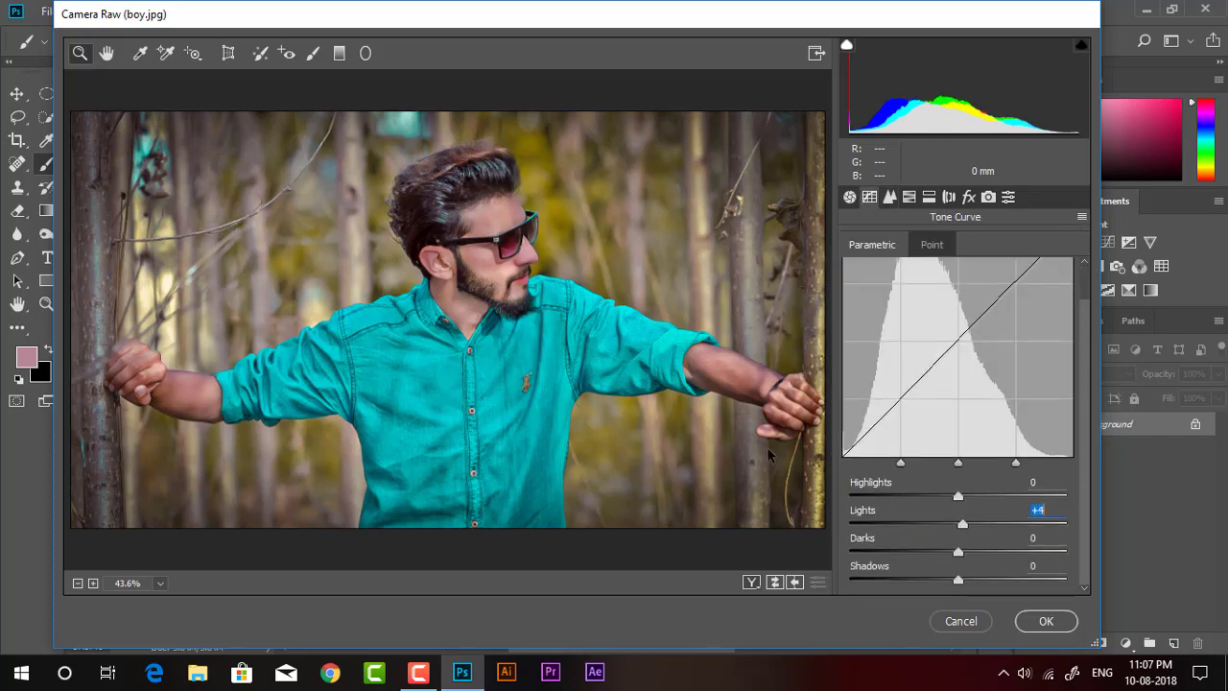
pyautogui.scroll(-1, 687, 407)
pyautogui.scroll(-1, 420, 404)
pyautogui.scroll(-1, 489, 391)
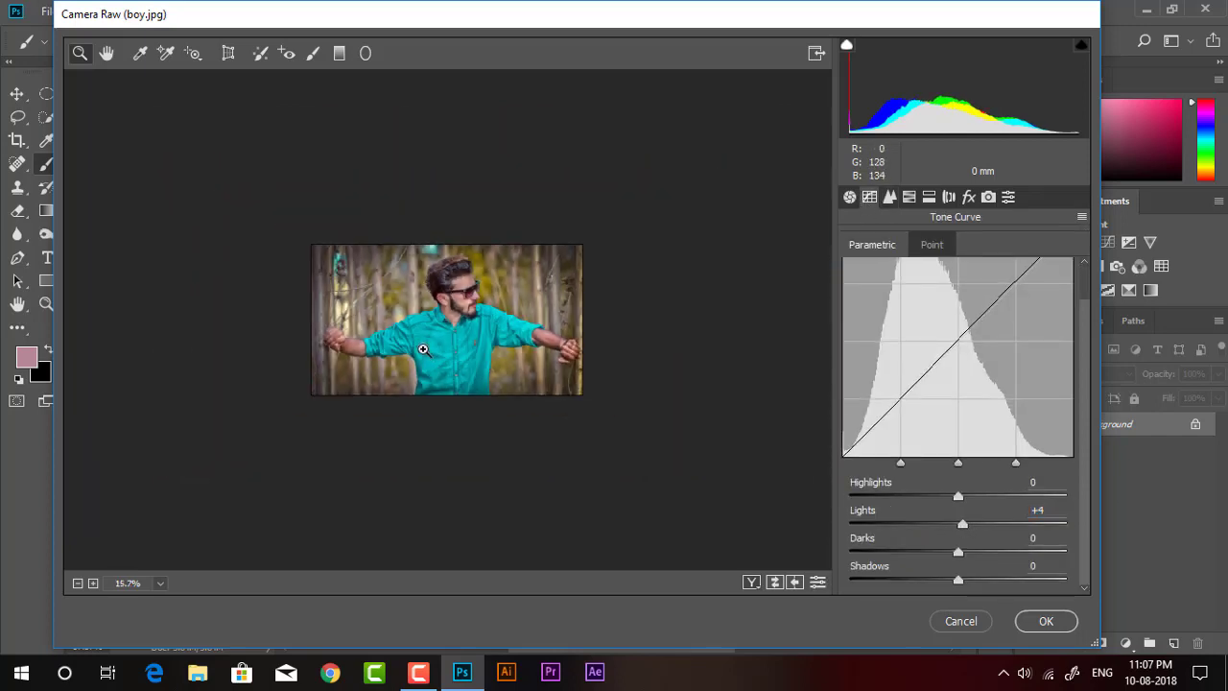
pyautogui.scroll(2, 469, 357)
pyautogui.scroll(1, 475, 351)
pyautogui.scroll(1, 489, 345)
pyautogui.scroll(1, 527, 353)
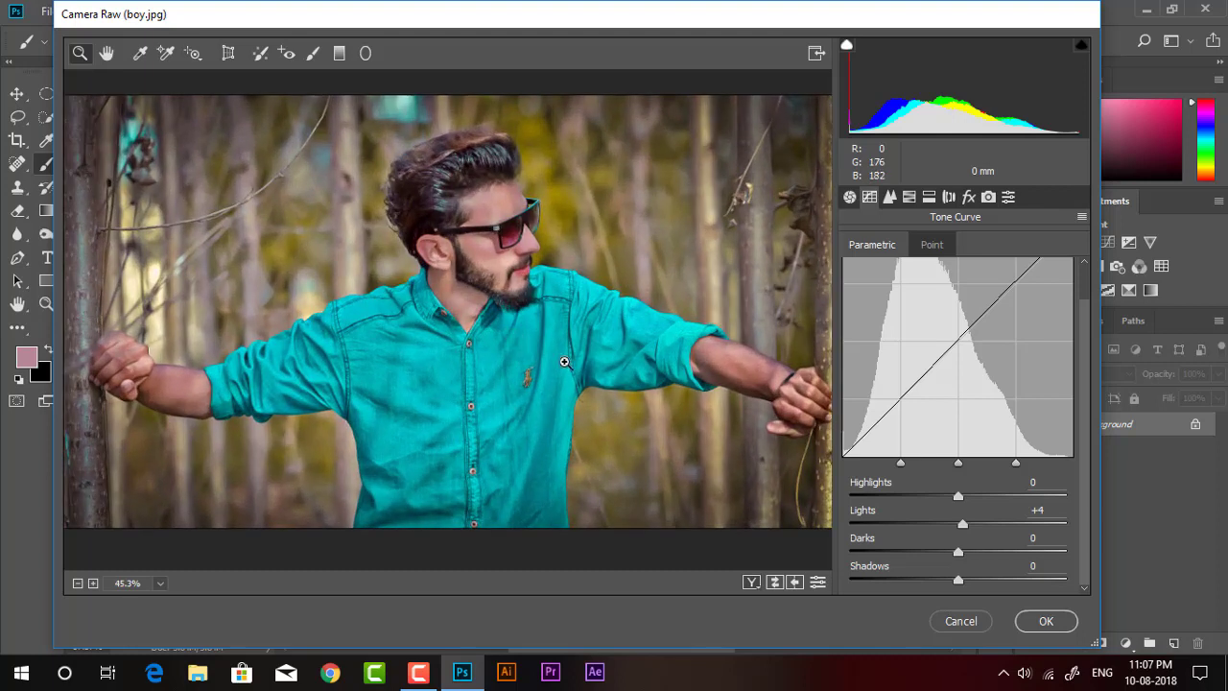
pyautogui.scroll(1, 580, 364)
pyautogui.scroll(-1, 578, 357)
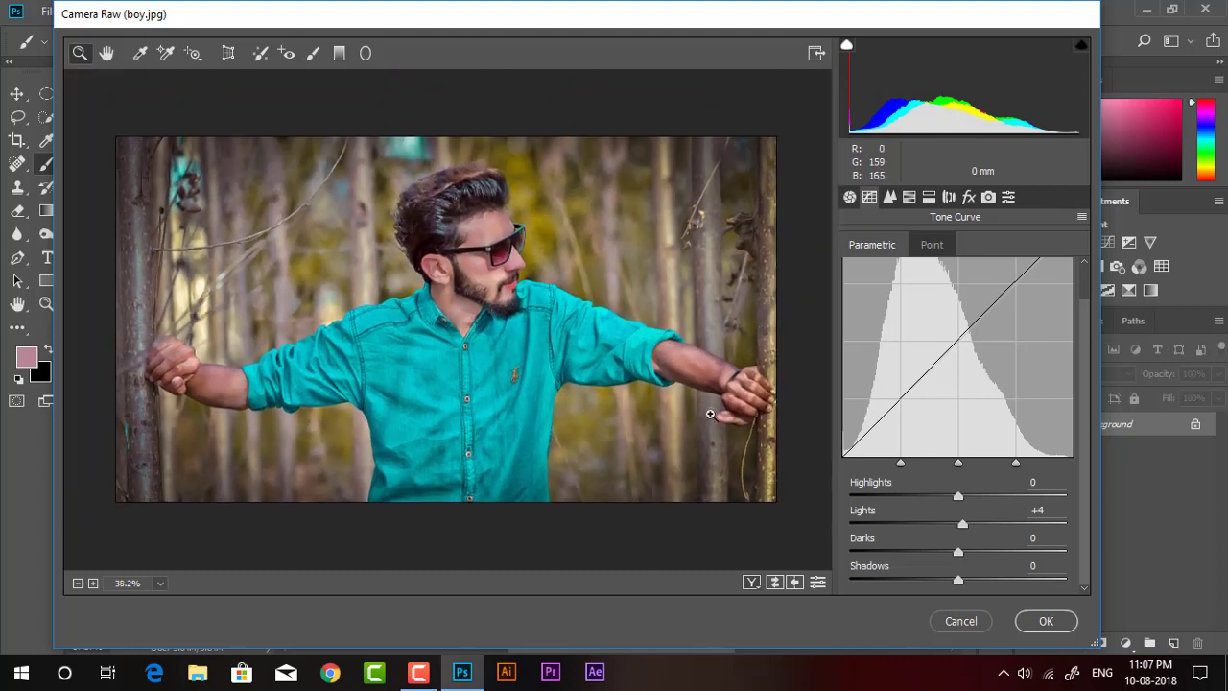
pyautogui.moveTo(957, 580)
pyautogui.mouseDown()
pyautogui.moveTo(984, 582)
pyautogui.moveTo(965, 582)
pyautogui.mouseUp()
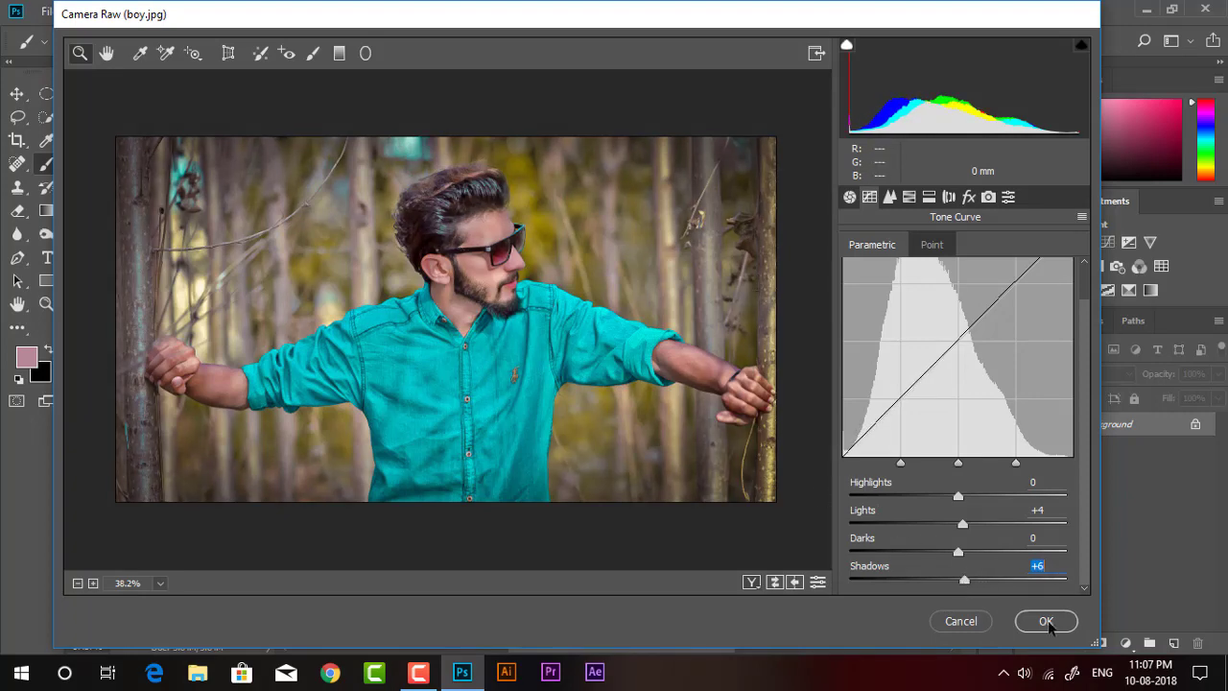
# Step: Brighten Reds luminance to +40, tweak Reds saturation, and apply the Camera Raw filter
pyautogui.click(909, 196)
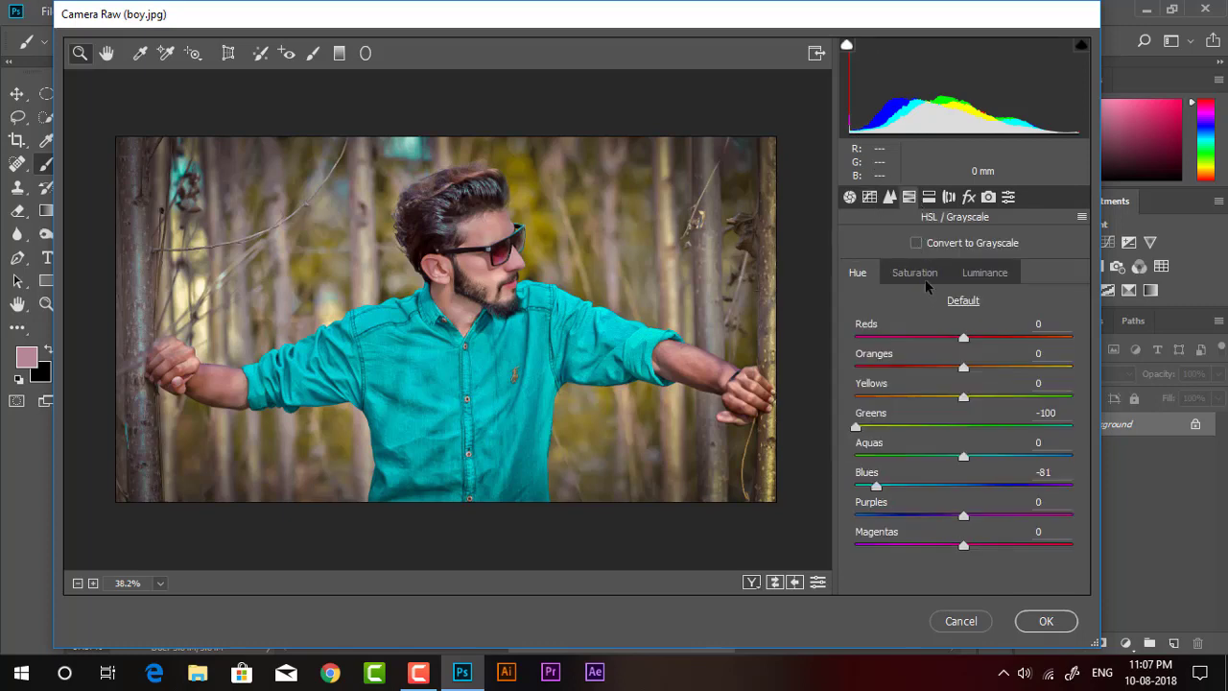
pyautogui.click(926, 279)
pyautogui.click(974, 281)
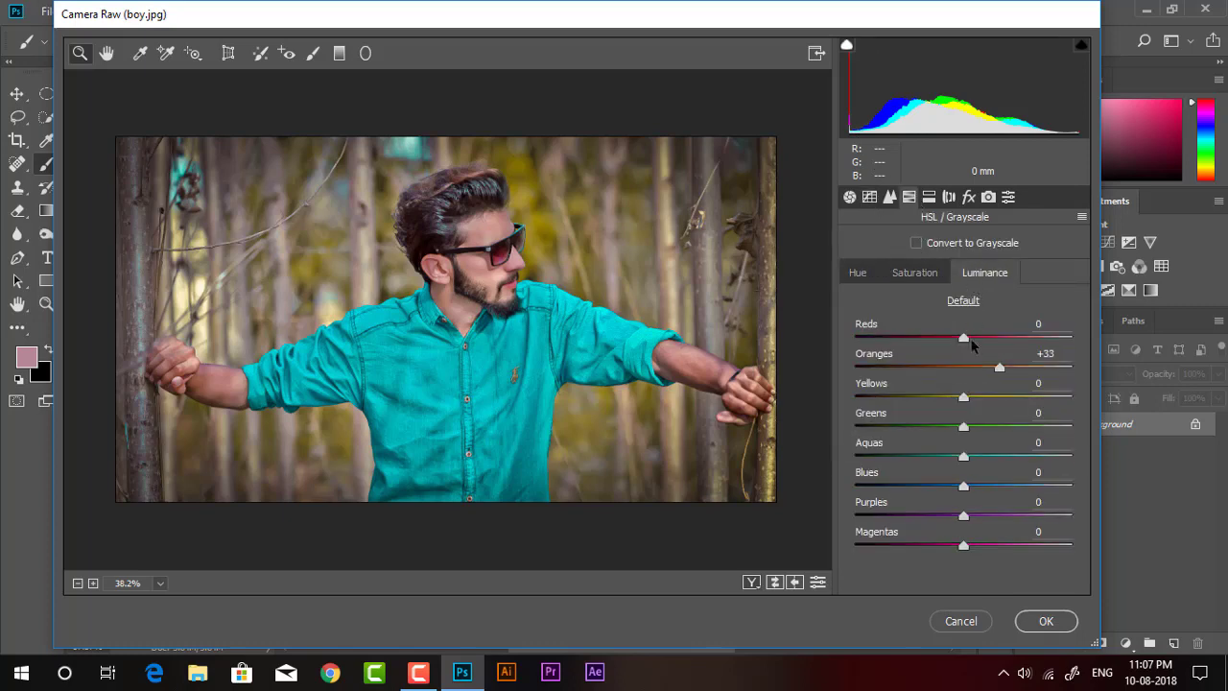
pyautogui.moveTo(975, 335); pyautogui.dragTo(993, 337)
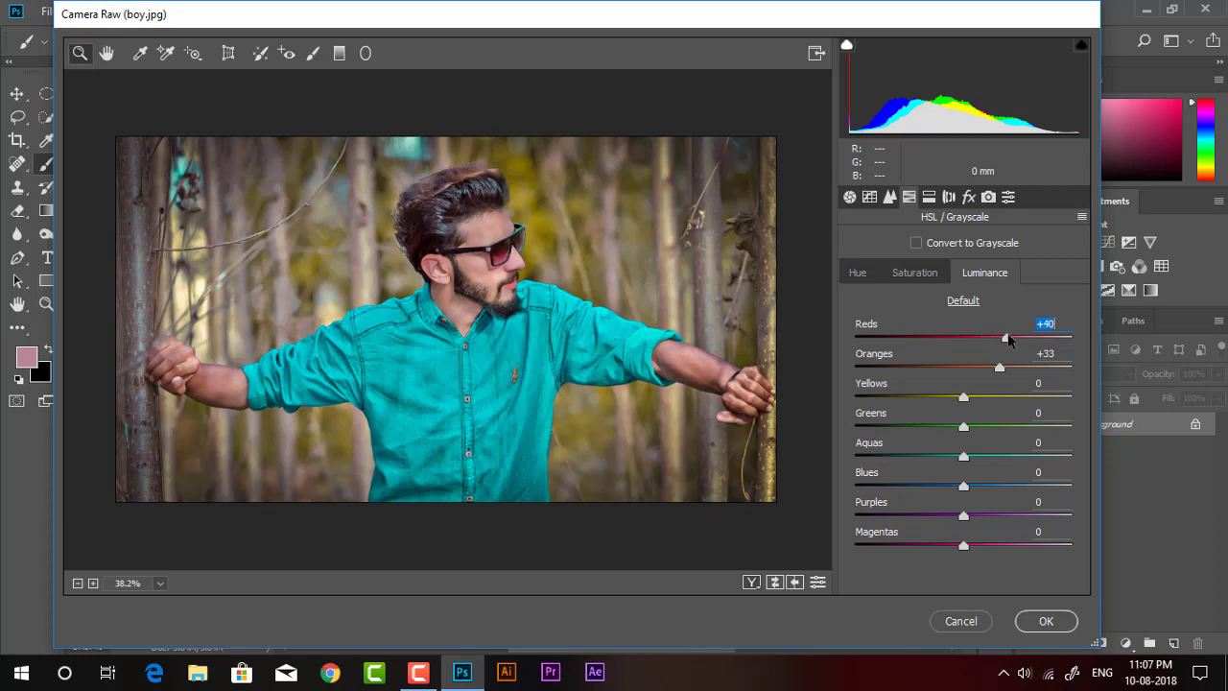
pyautogui.click(922, 274)
pyautogui.moveTo(963, 336)
pyautogui.mouseDown()
pyautogui.moveTo(978, 336)
pyautogui.moveTo(936, 337)
pyautogui.moveTo(979, 337)
pyautogui.mouseUp()
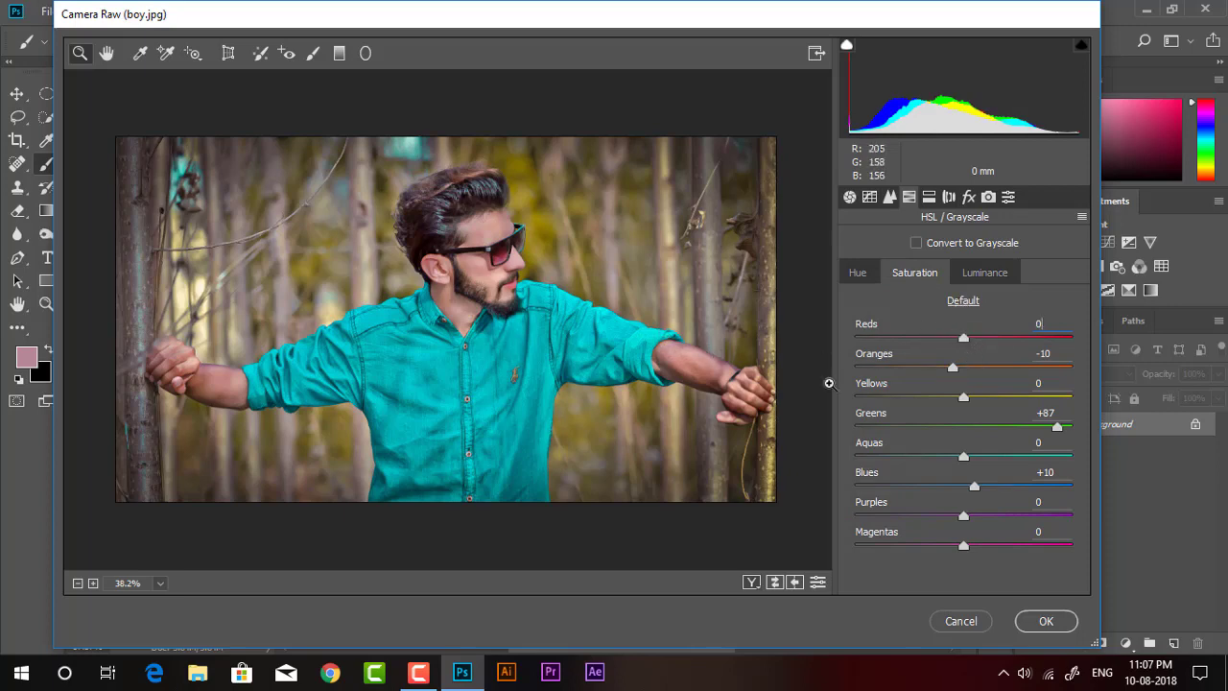
pyautogui.click(1044, 621)
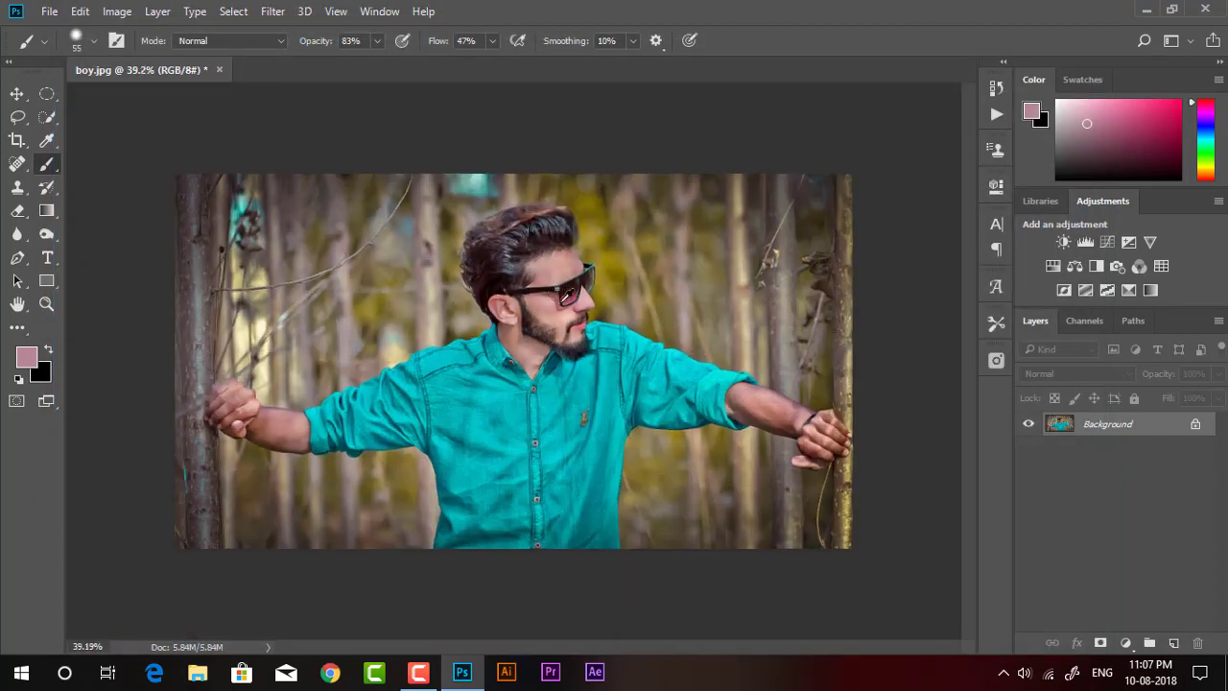
pyautogui.click(996, 88)
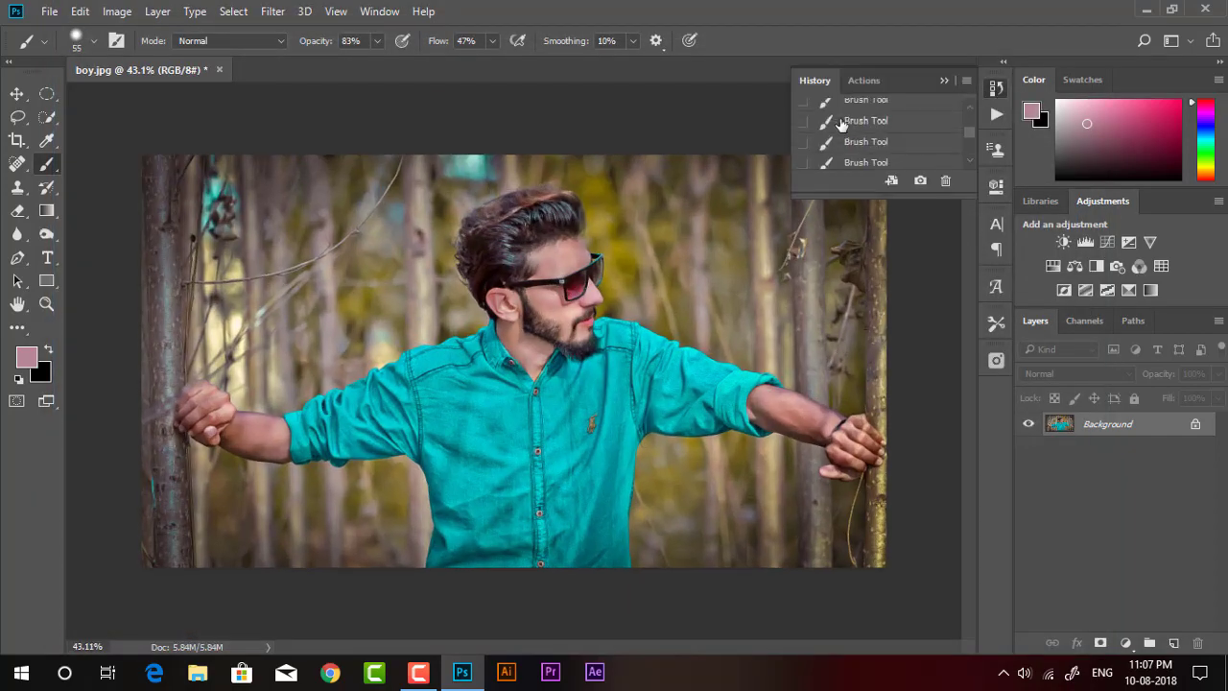
pyautogui.scroll(5, 825, 117)
pyautogui.click(853, 106)
pyautogui.scroll(-5, 851, 141)
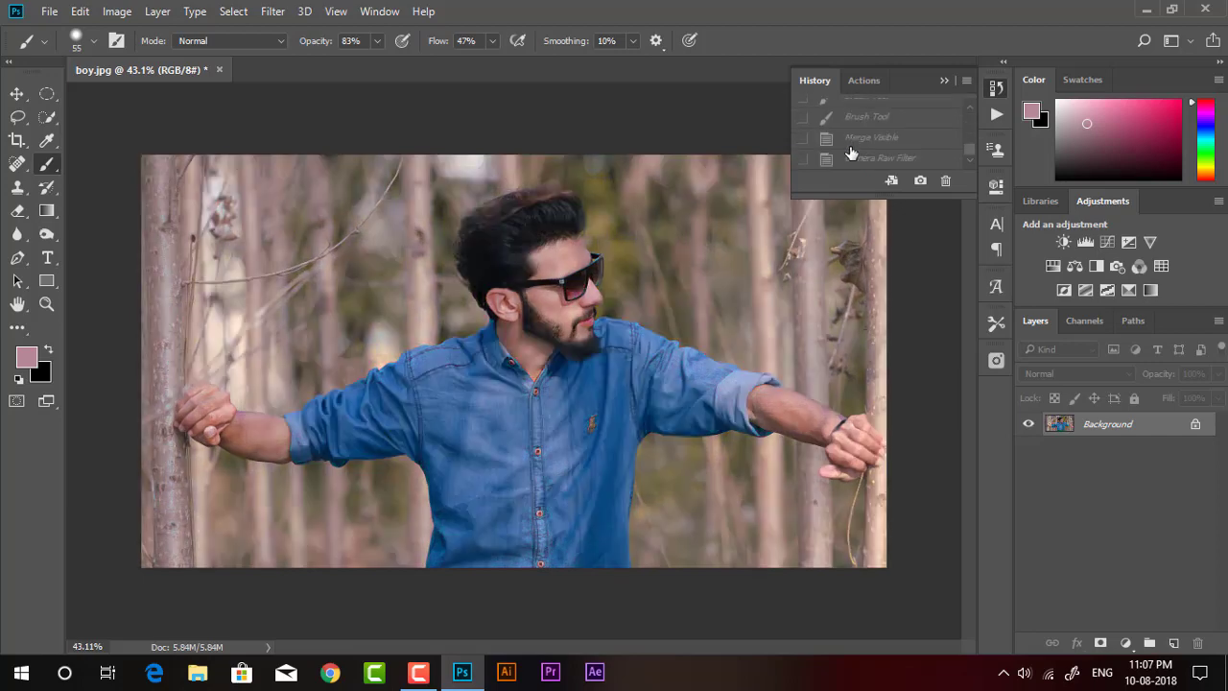
pyautogui.click(856, 158)
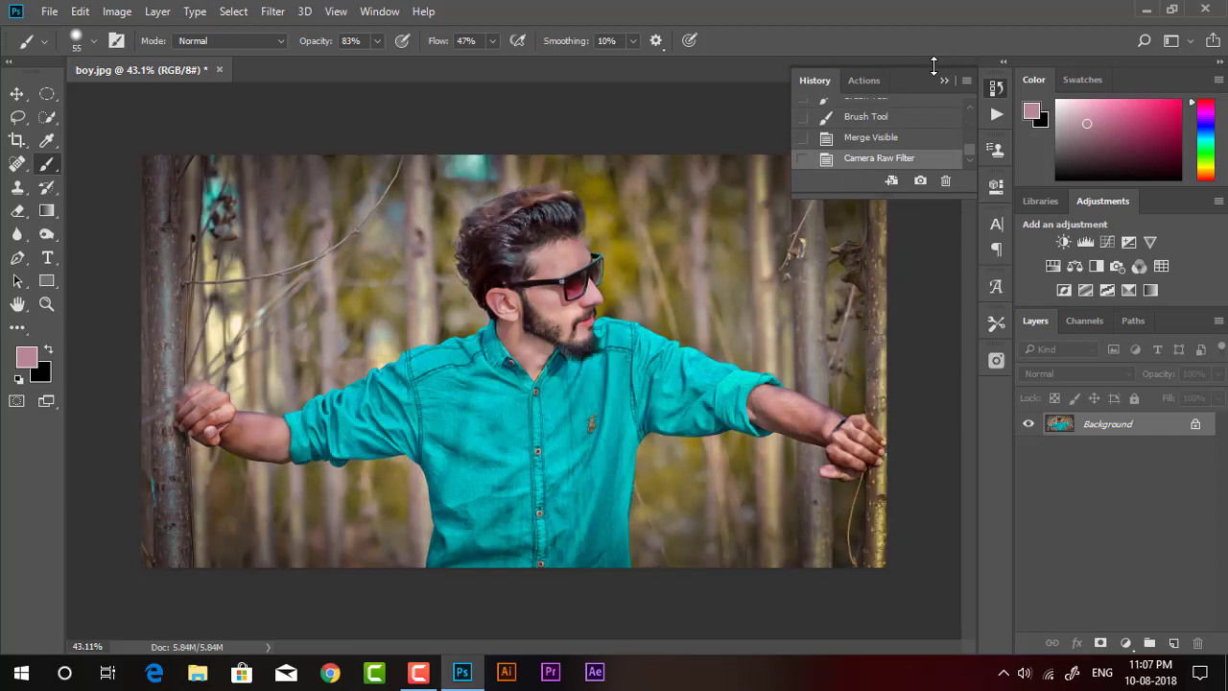
pyautogui.click(944, 81)
pyautogui.scroll(1, 638, 312)
pyautogui.scroll(-1, 606, 244)
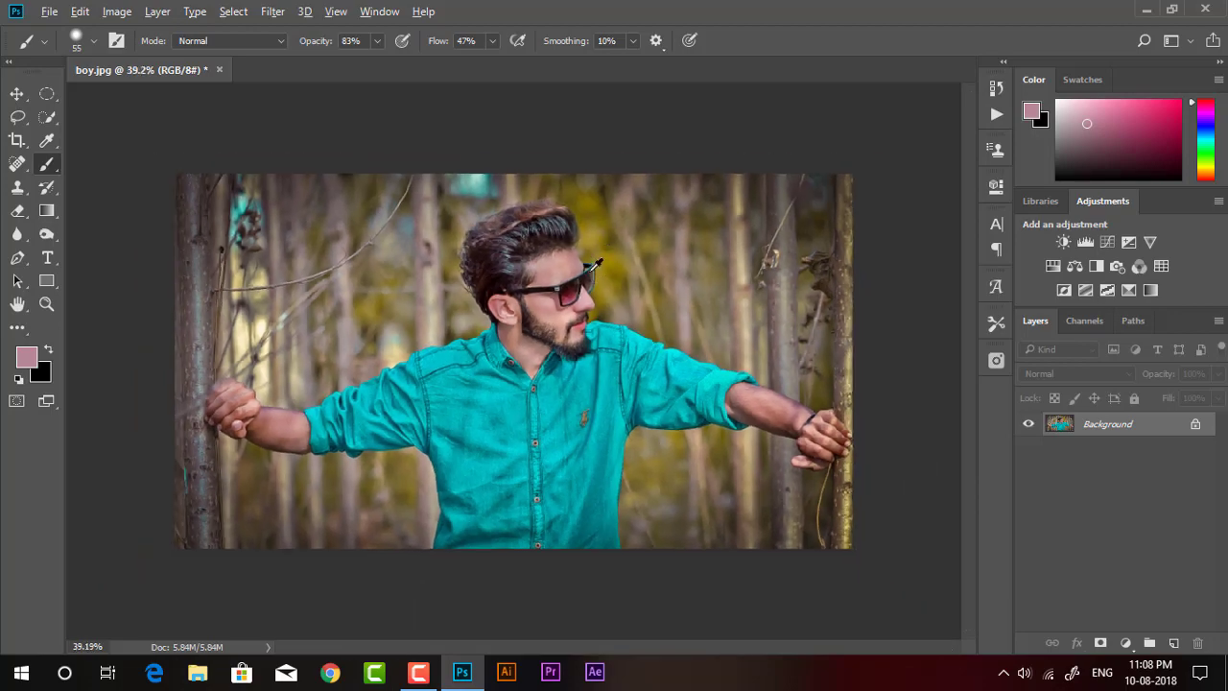
pyautogui.scroll(-2, 606, 244)
pyautogui.scroll(1, 553, 376)
pyautogui.scroll(1, 542, 366)
pyautogui.scroll(1, 551, 360)
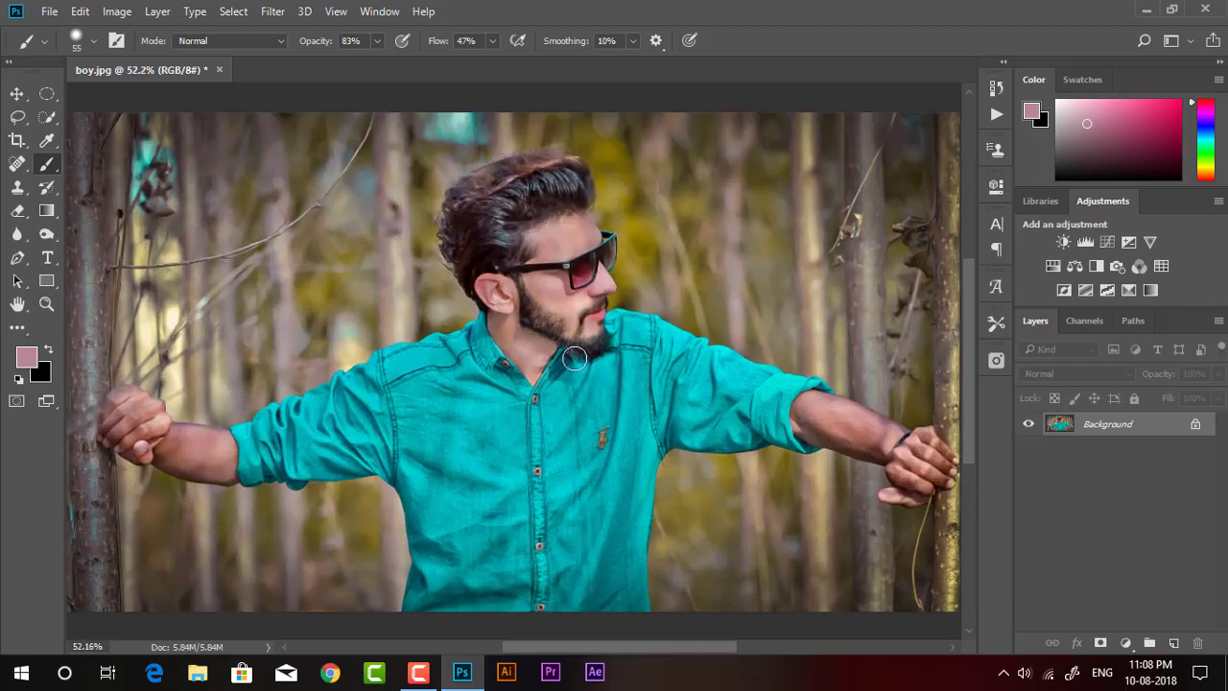
pyautogui.scroll(-1, 594, 312)
pyautogui.scroll(1, 602, 328)
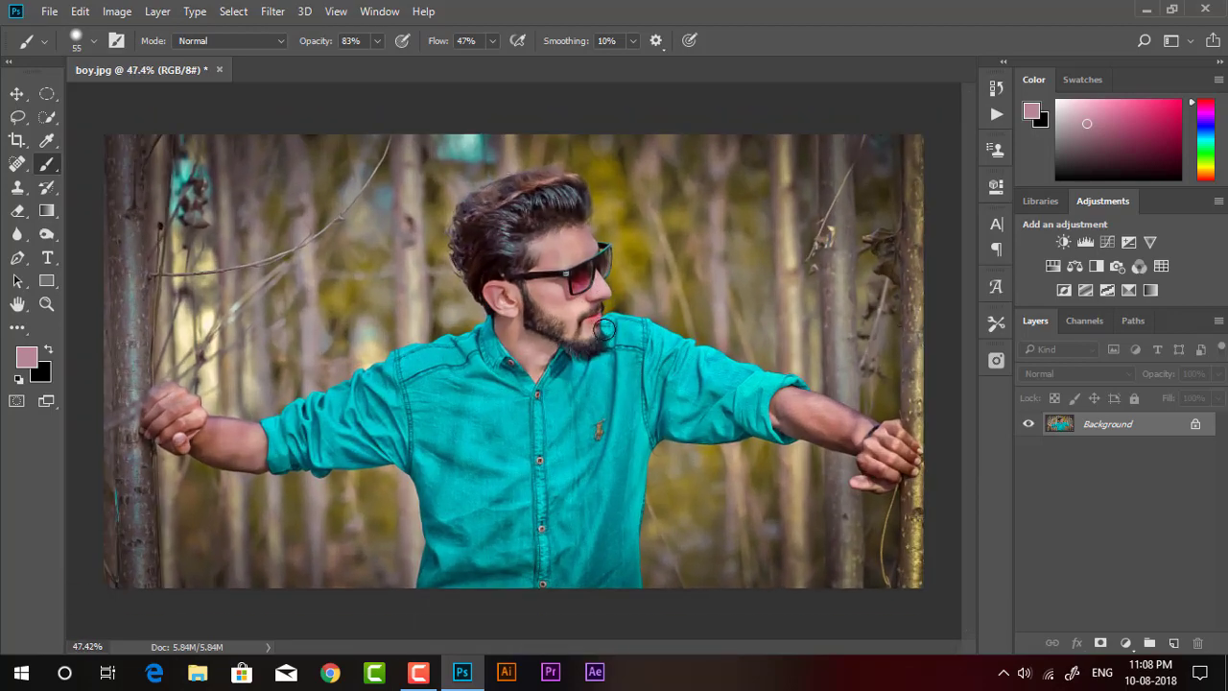